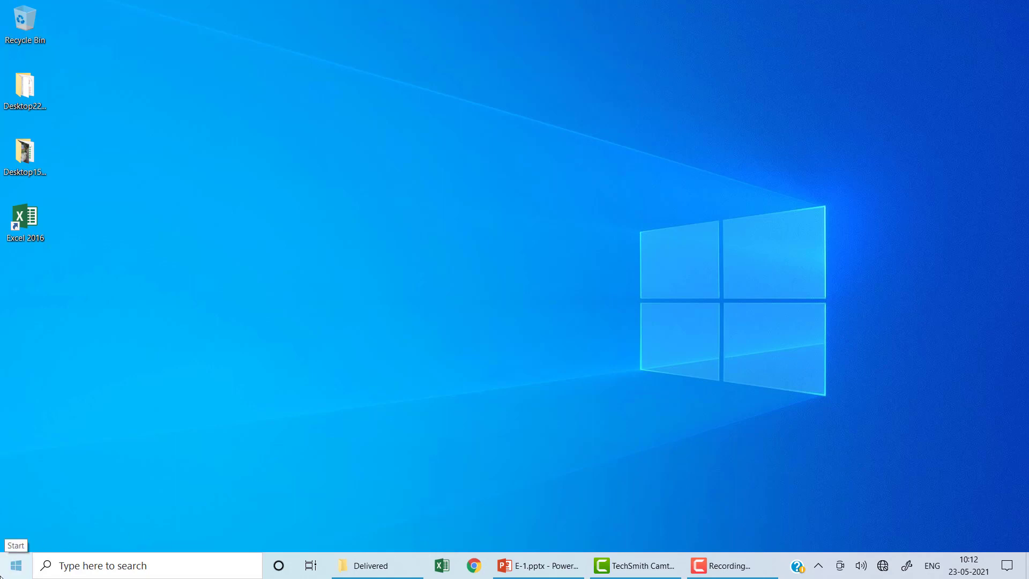
# Step: Search Windows for "excel"
pyautogui.click(10, 576)
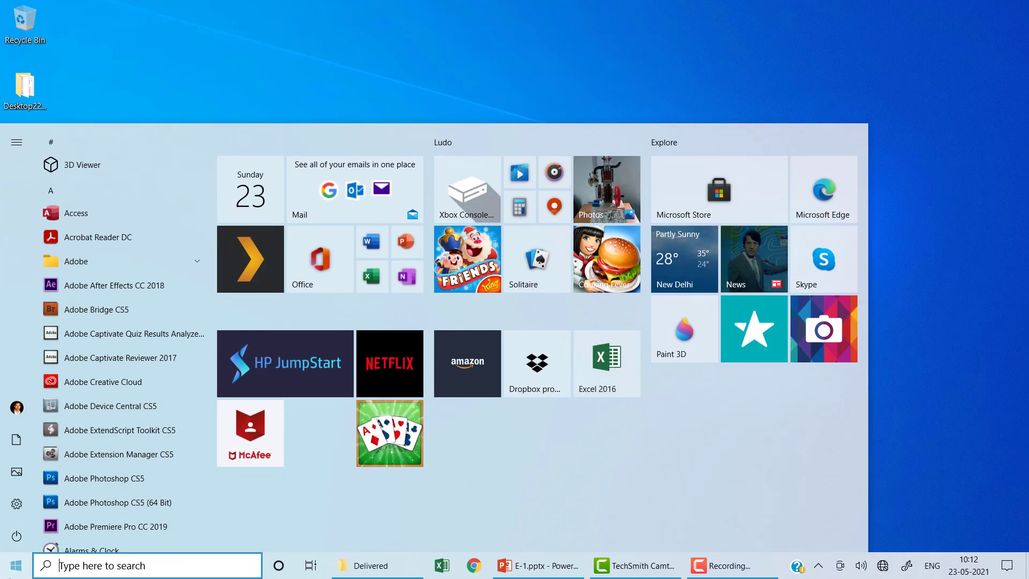
pyautogui.write('e')
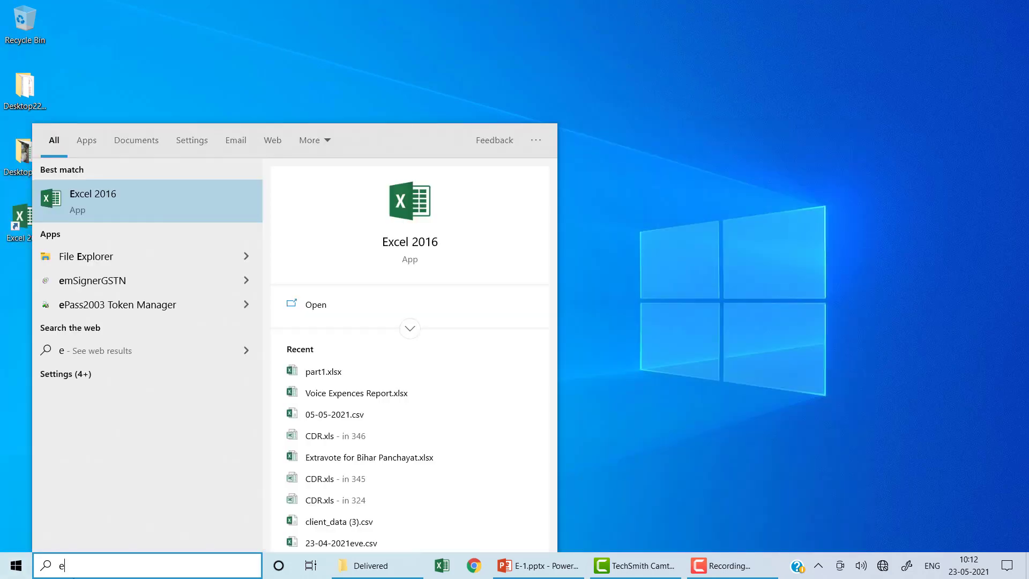
pyautogui.write('xcel')
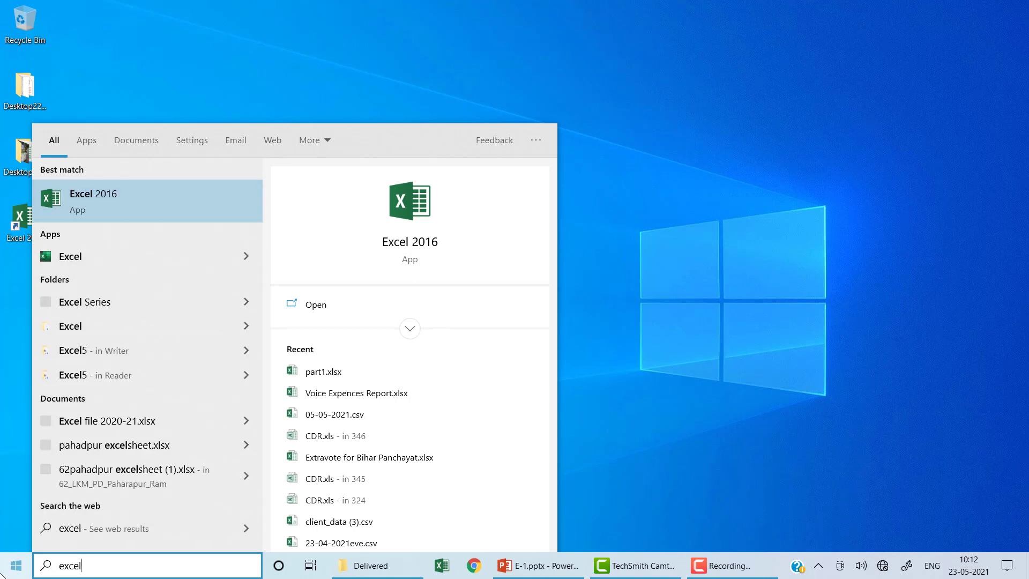
# Step: Launch Excel 2016 from the list of installed programs, create a blank workbook and select cell I3
pyautogui.click(16, 566)
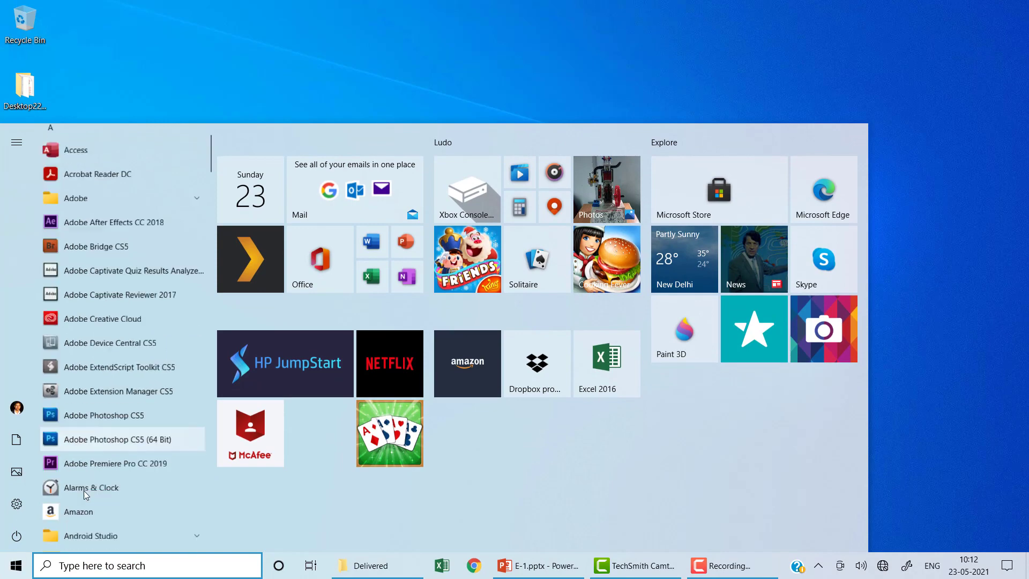
pyautogui.scroll(-10, 83, 491)
pyautogui.scroll(-6, 84, 492)
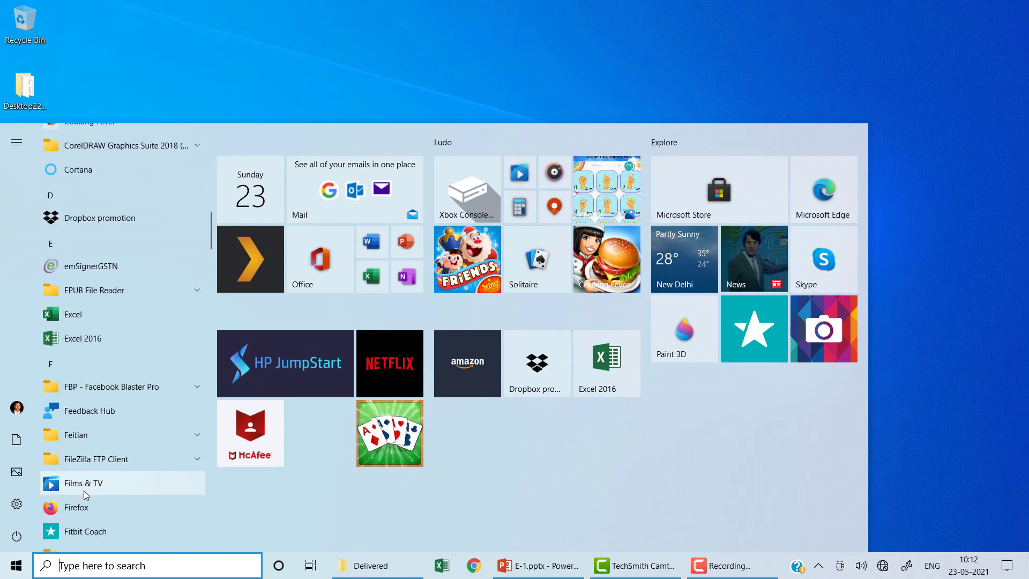
pyautogui.click(102, 340)
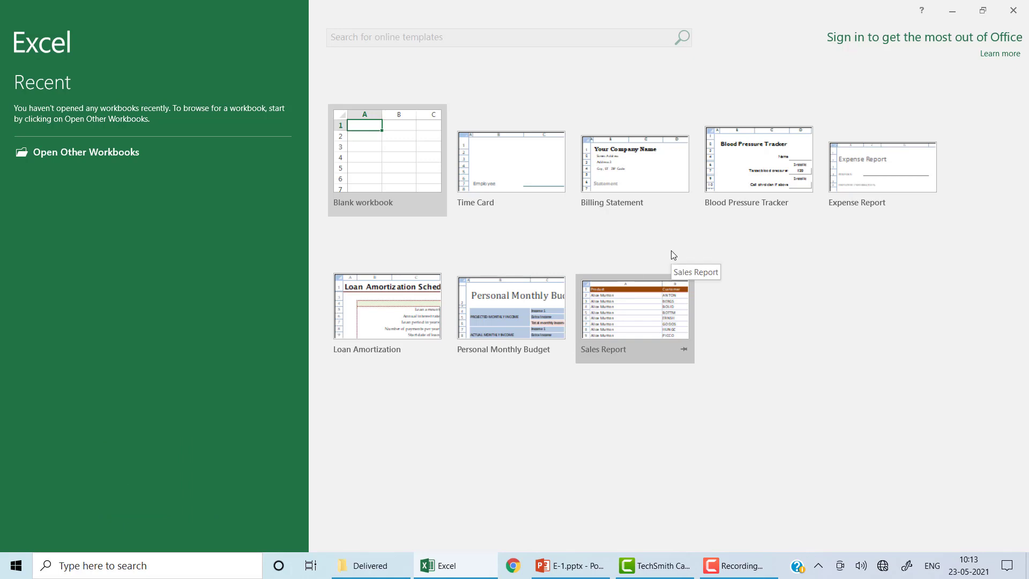
pyautogui.click(380, 170)
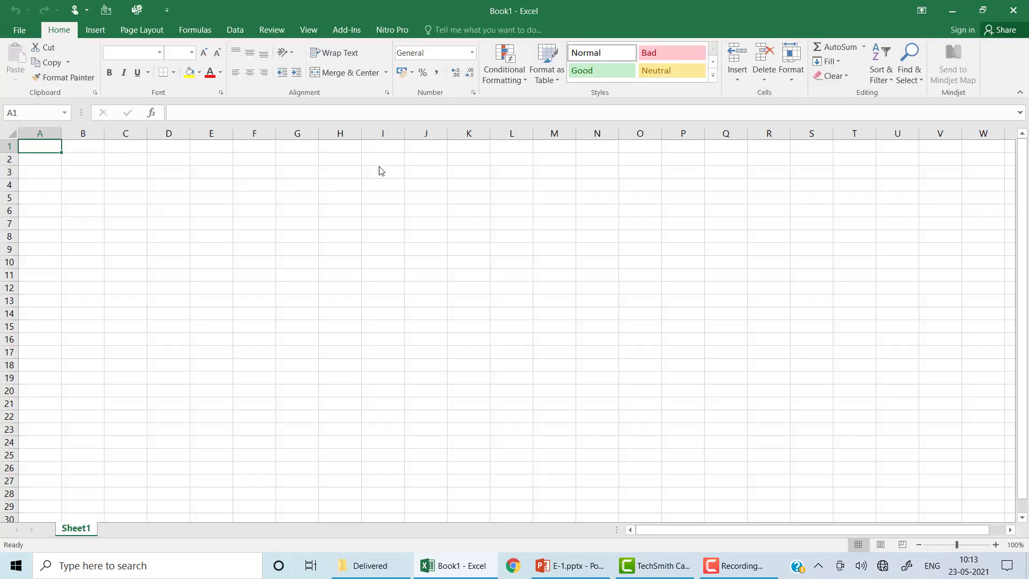
pyautogui.click(380, 170)
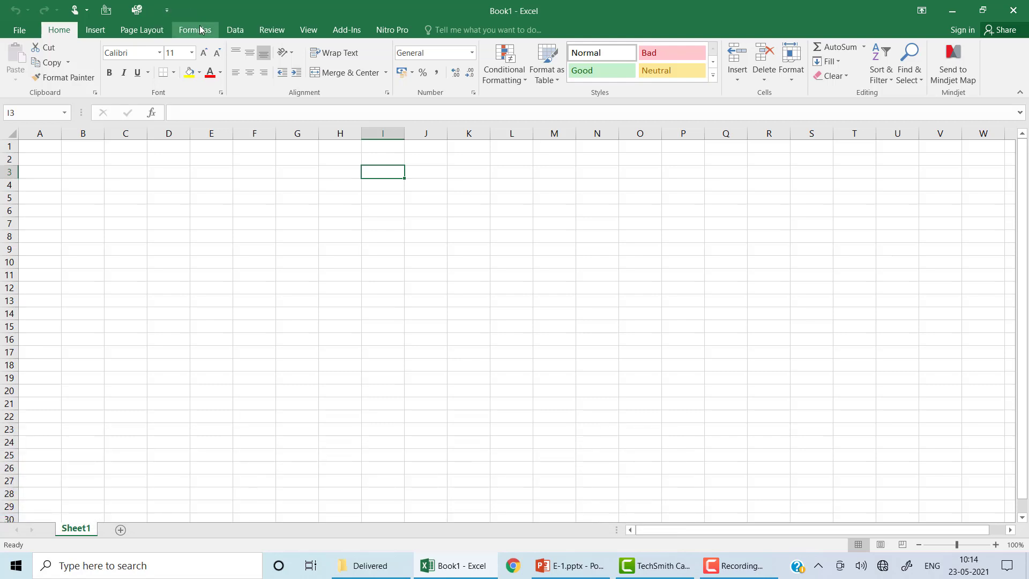
# Step: Add the New command to the Quick Access Toolbar and remove it again
pyautogui.click(166, 12)
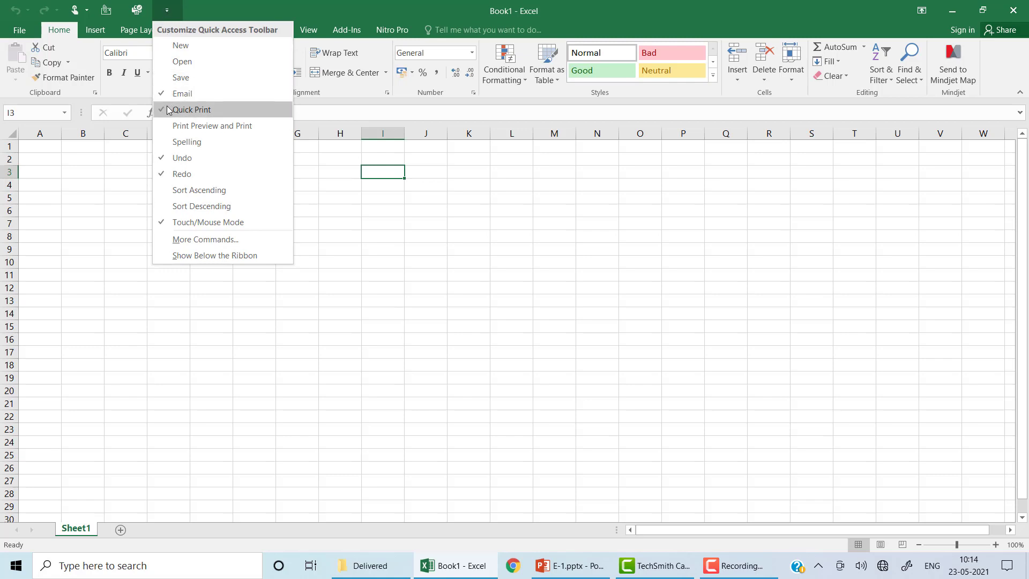
pyautogui.click(165, 50)
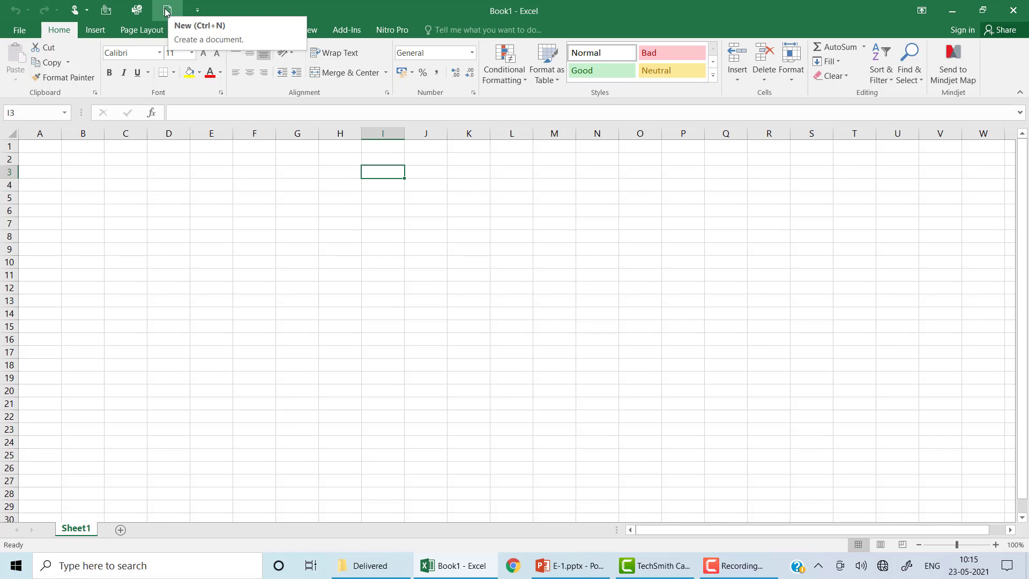
pyautogui.click(195, 12)
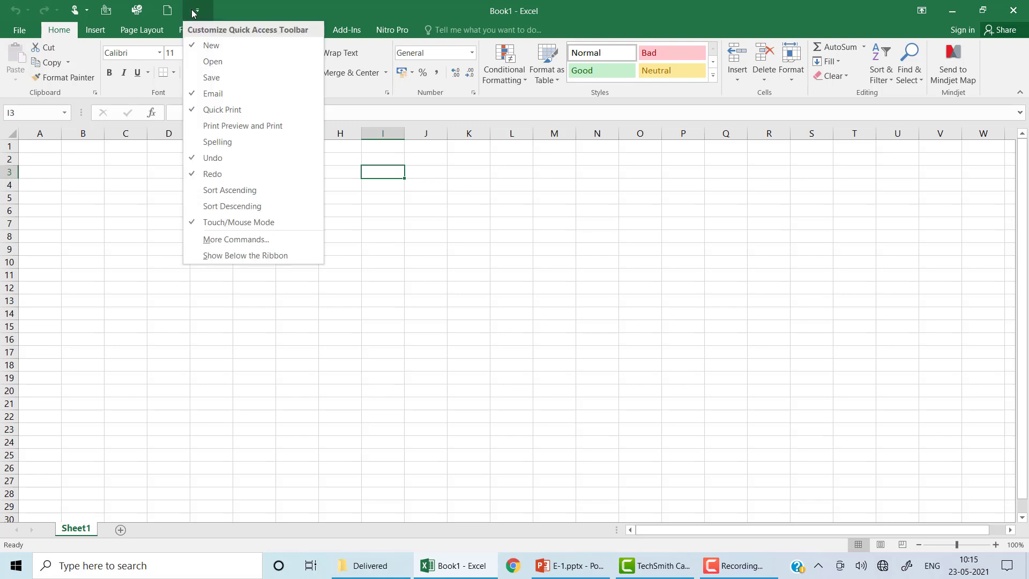
pyautogui.click(201, 46)
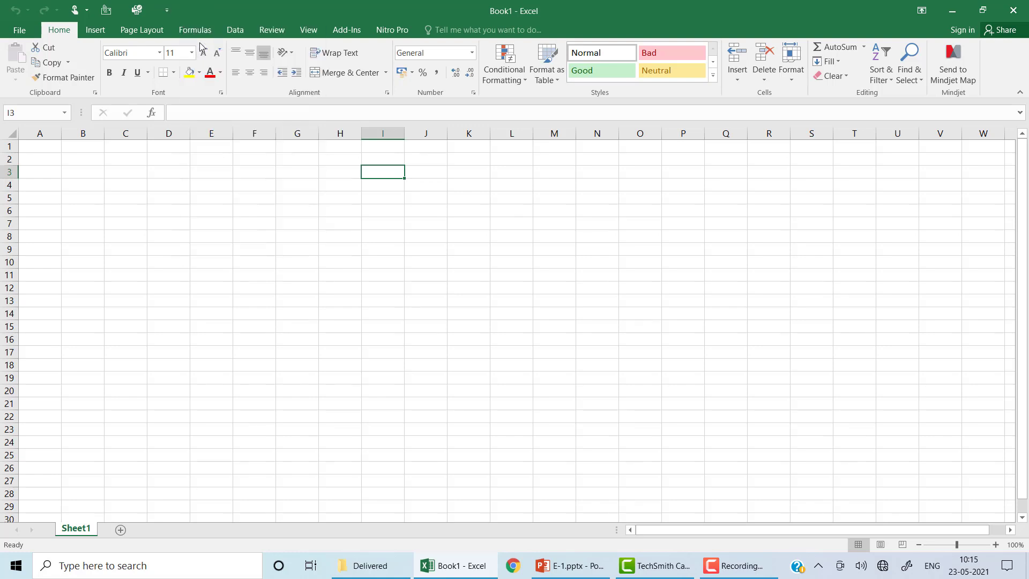
# Step: Add the Open command to the Quick Access Toolbar and remove it again
pyautogui.click(168, 11)
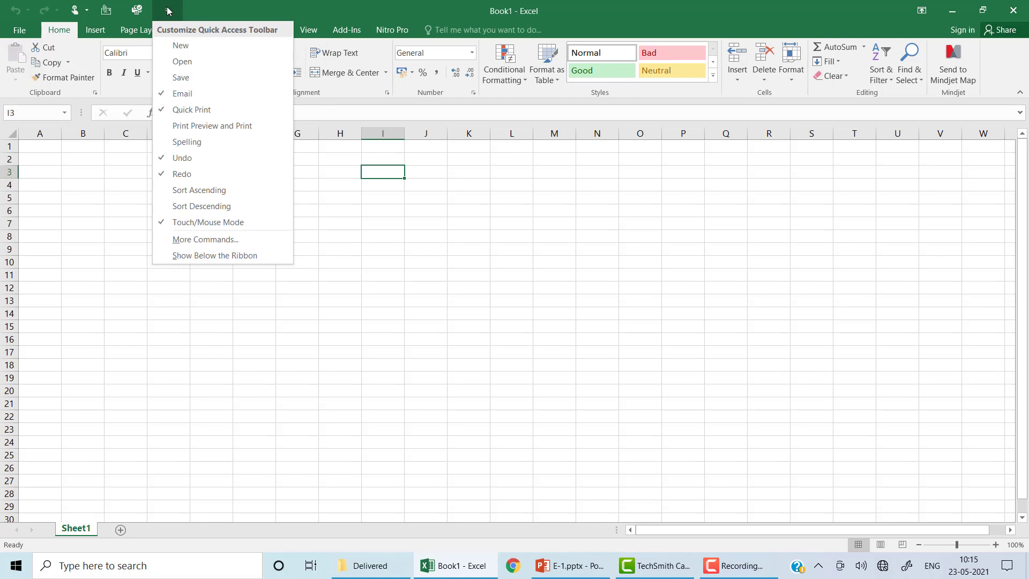
pyautogui.click(182, 62)
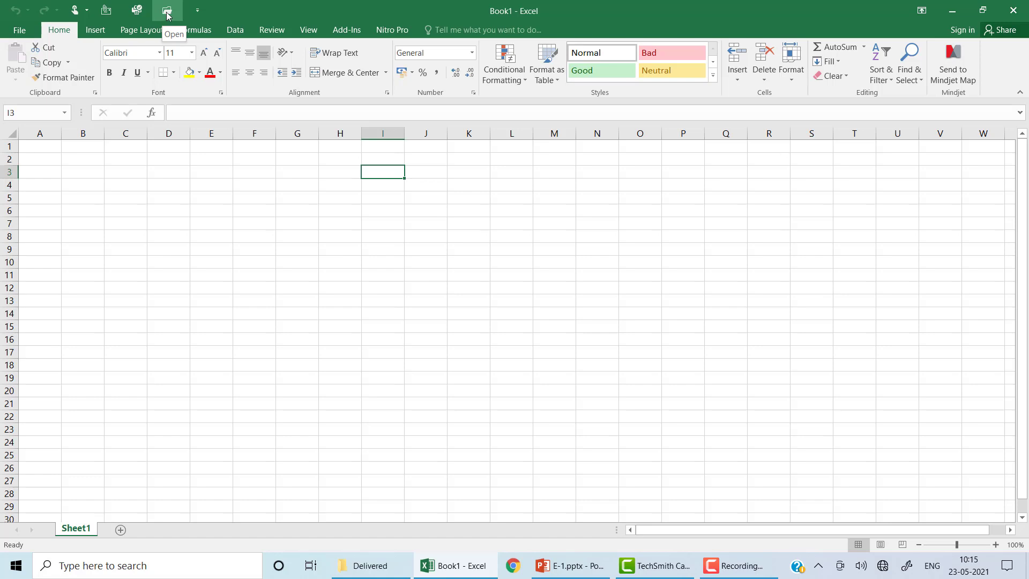
pyautogui.click(196, 12)
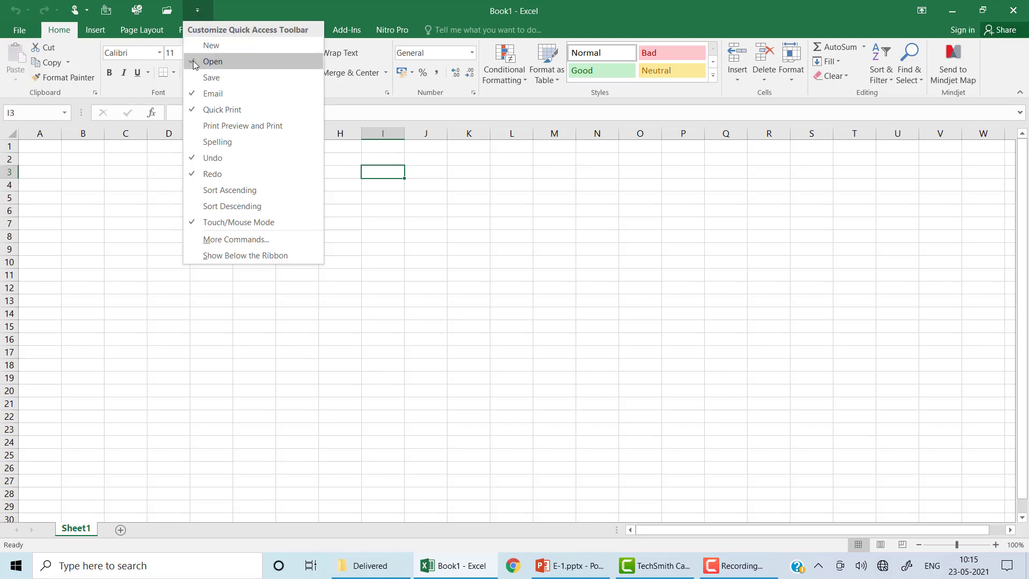
pyautogui.click(213, 62)
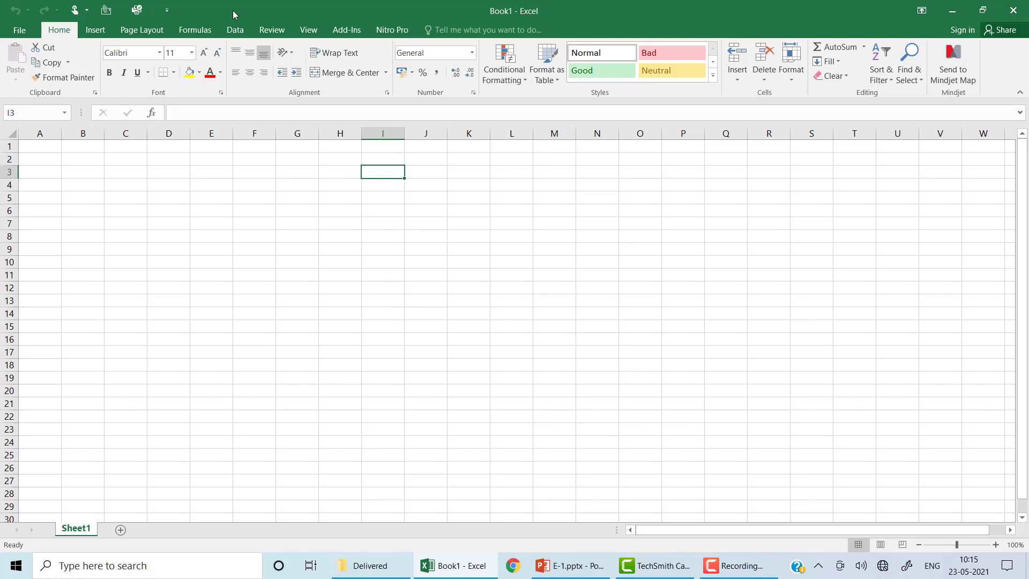
# Step: View the workbook's file management options and return to the worksheet
pyautogui.click(18, 32)
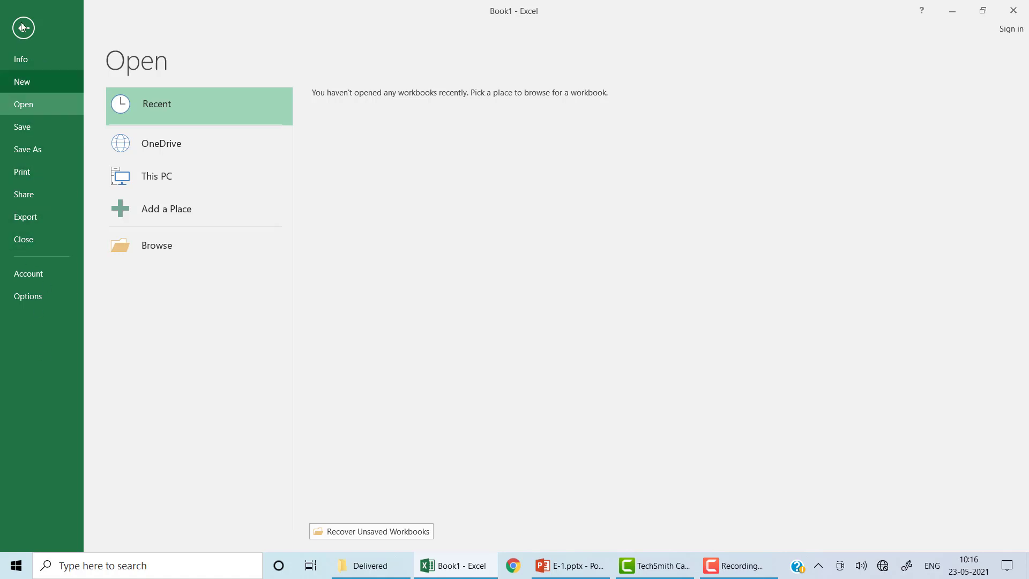
pyautogui.click(23, 30)
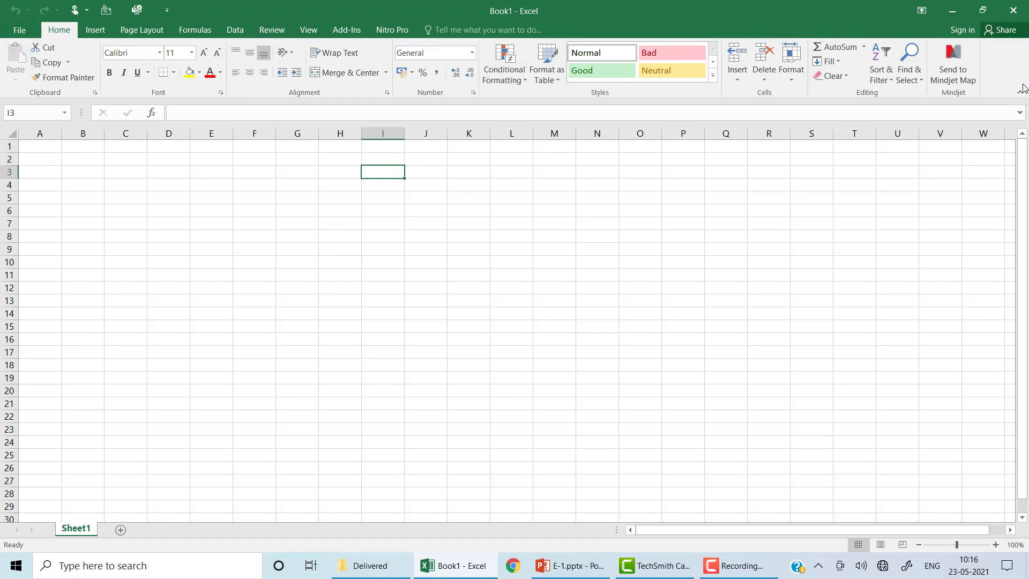
pyautogui.click(16, 33)
pyautogui.click(16, 30)
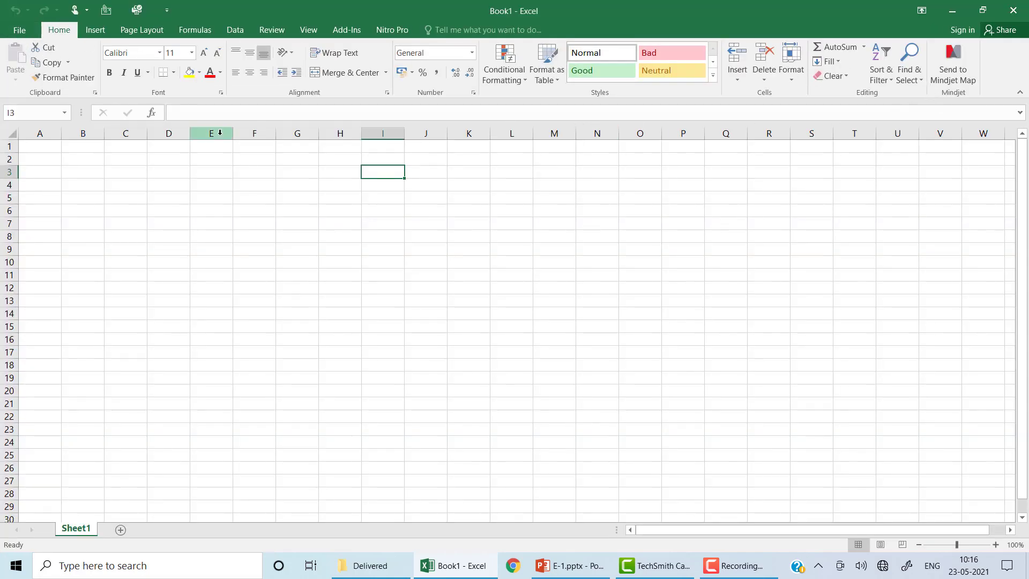
# Step: Review the Insert, Page Layout and Formulas commands, then return to the Home commands
pyautogui.click(97, 34)
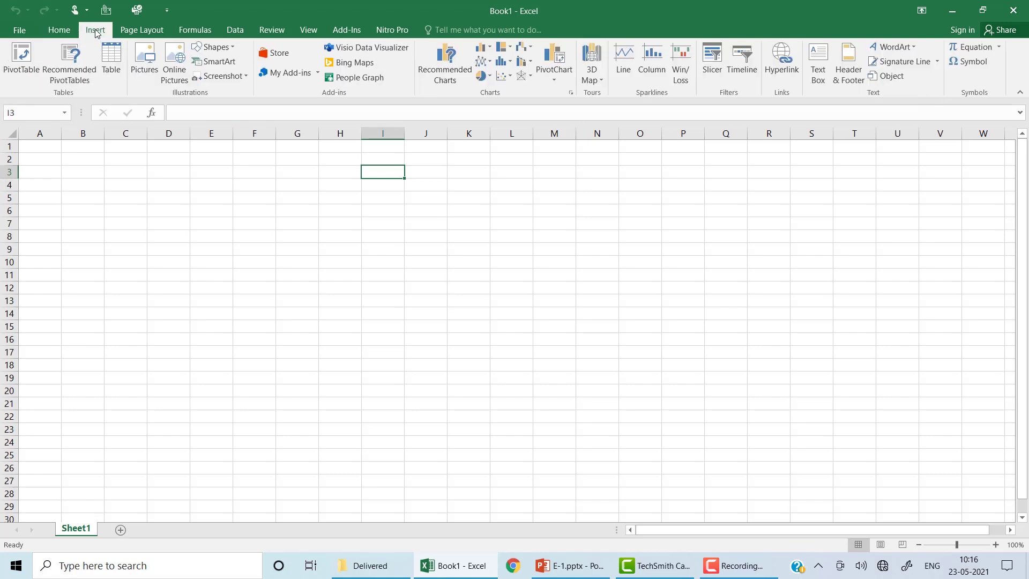
pyautogui.click(138, 30)
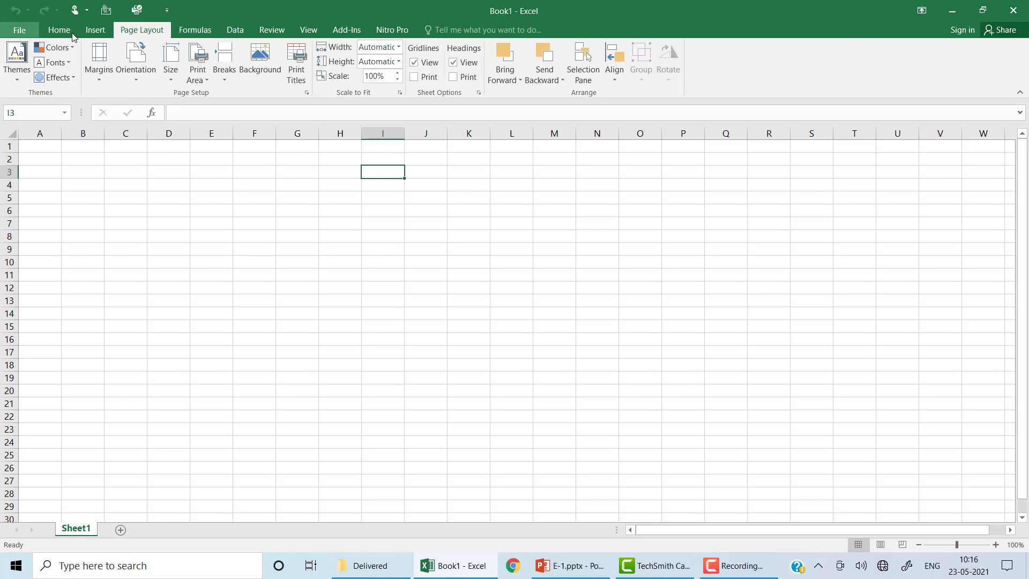
pyautogui.click(195, 30)
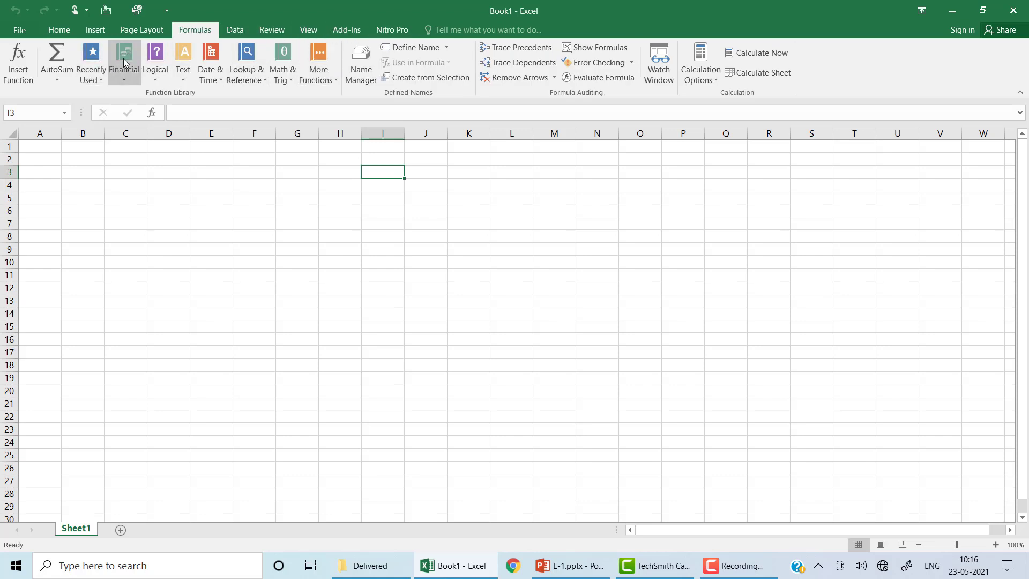
pyautogui.click(59, 31)
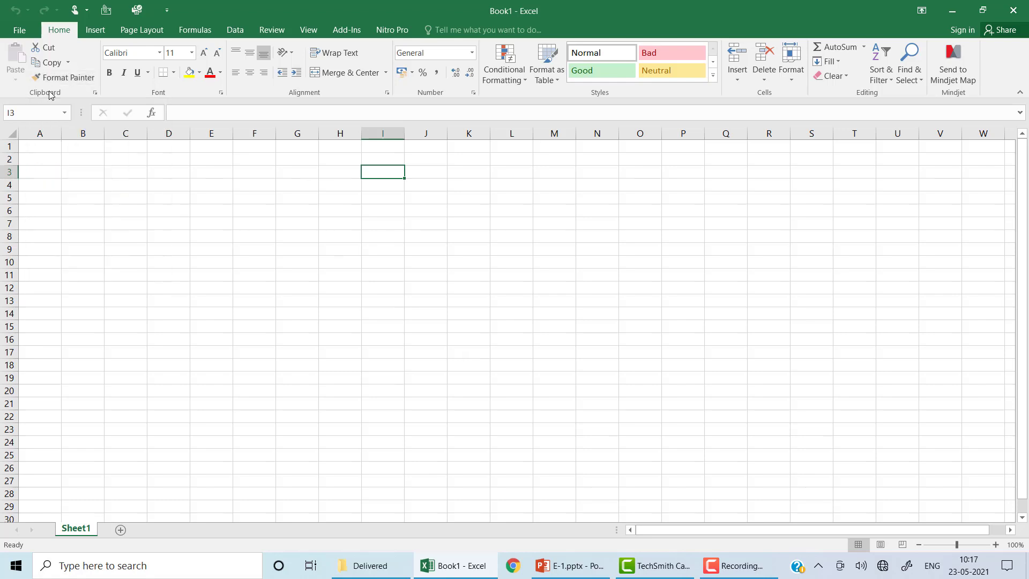
# Step: View the Office Clipboard's collected items and close it again
pyautogui.click(96, 95)
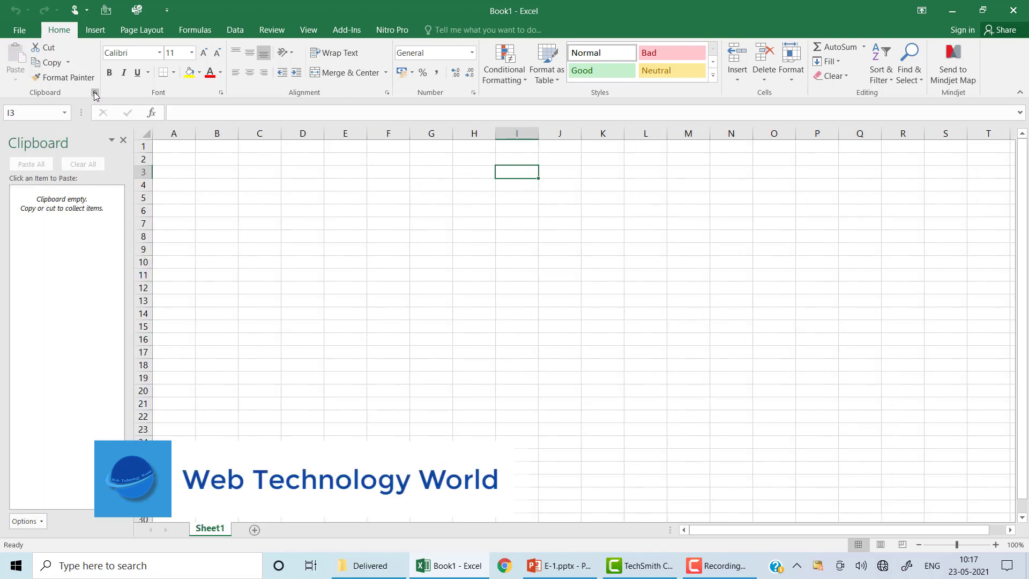
pyautogui.click(95, 94)
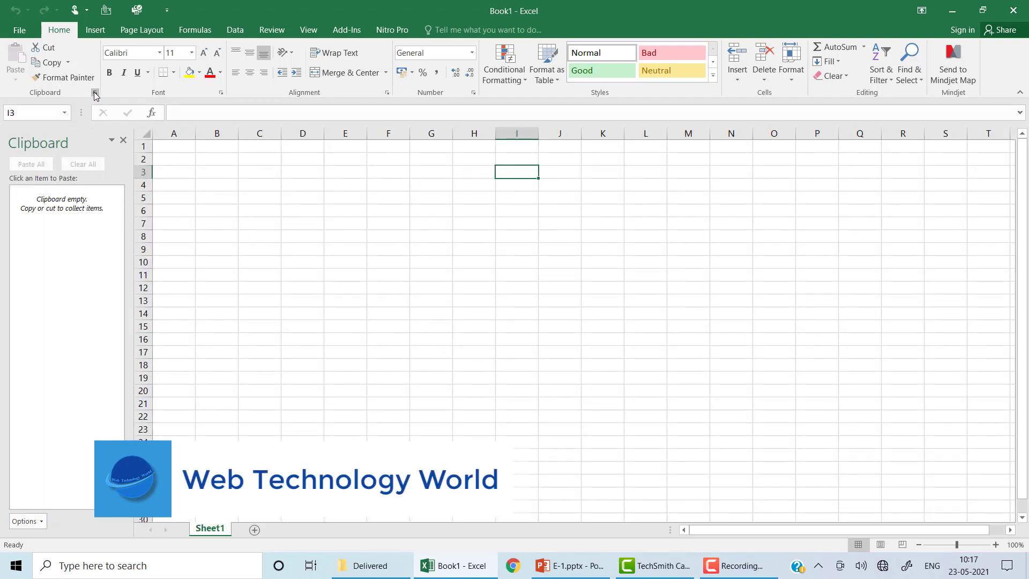
# Step: Examine the font, alignment, number and border format settings for cell I3, cancelling without applying any change
pyautogui.click(220, 94)
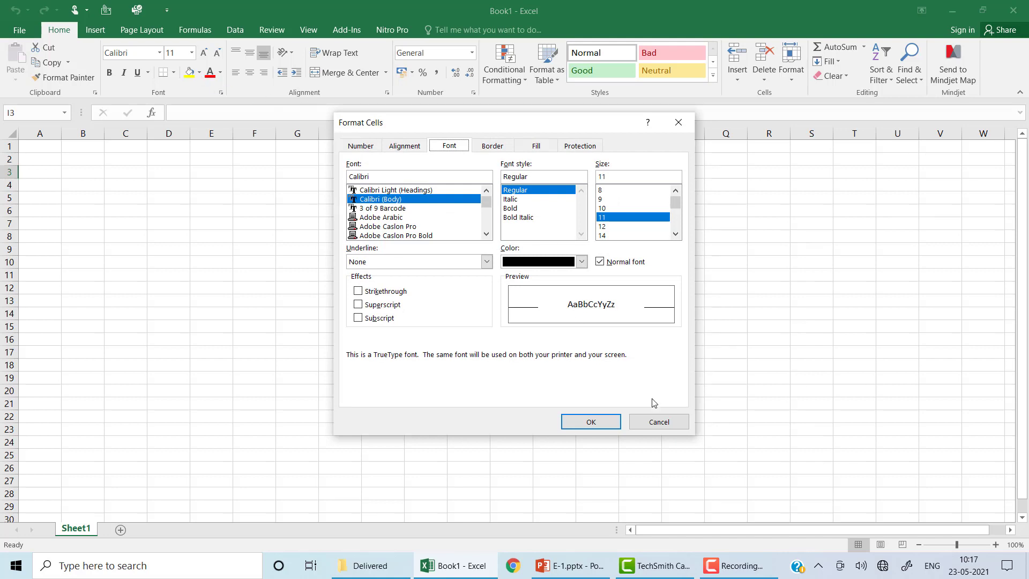
pyautogui.click(663, 423)
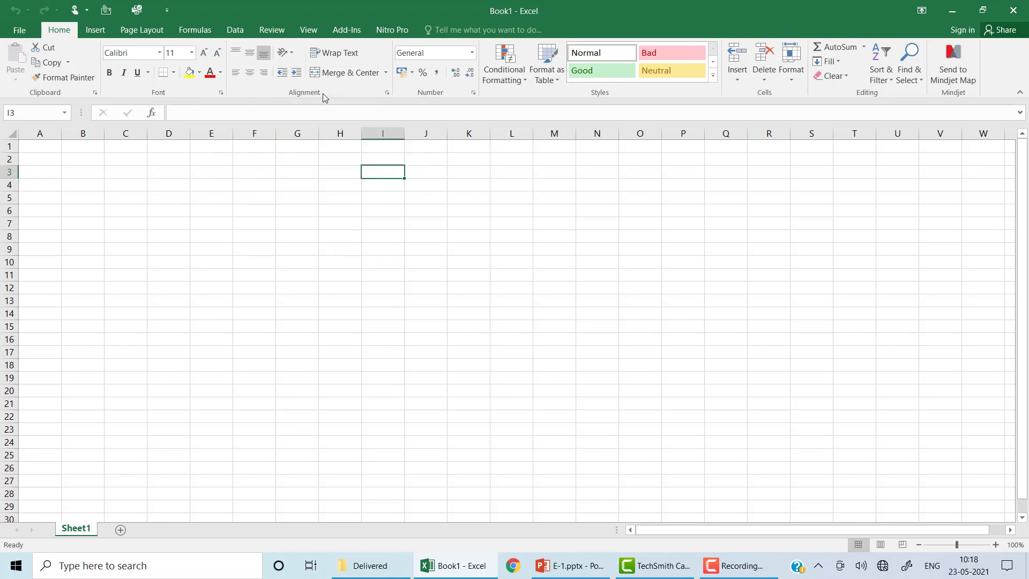
pyautogui.click(387, 93)
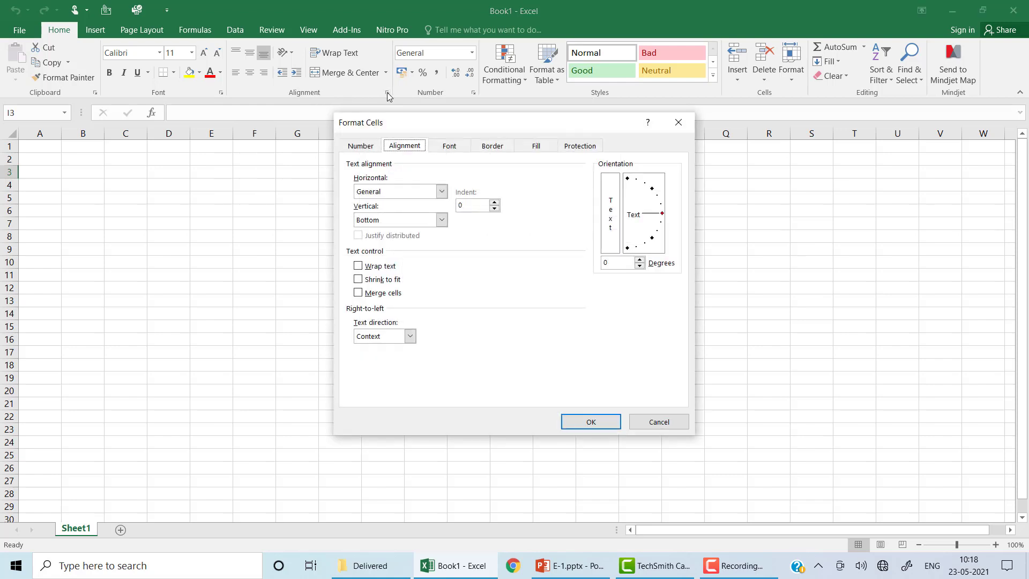
pyautogui.click(659, 422)
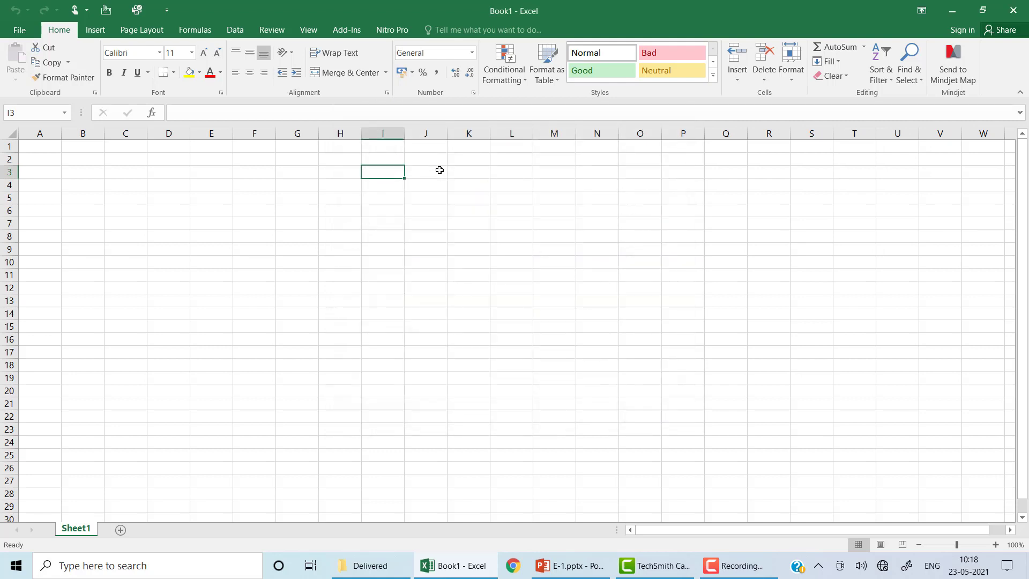
pyautogui.click(474, 93)
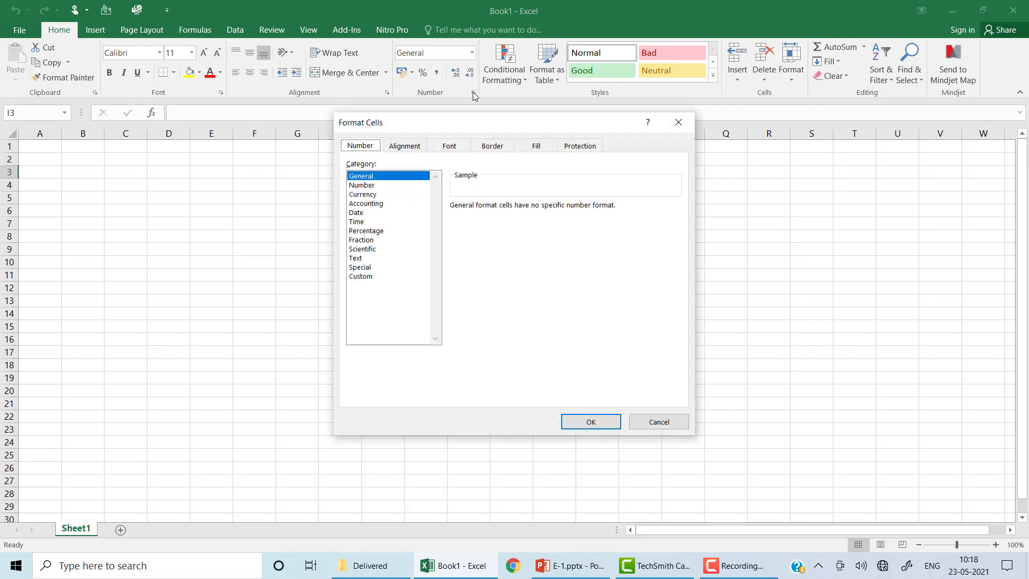
pyautogui.click(398, 150)
pyautogui.click(440, 150)
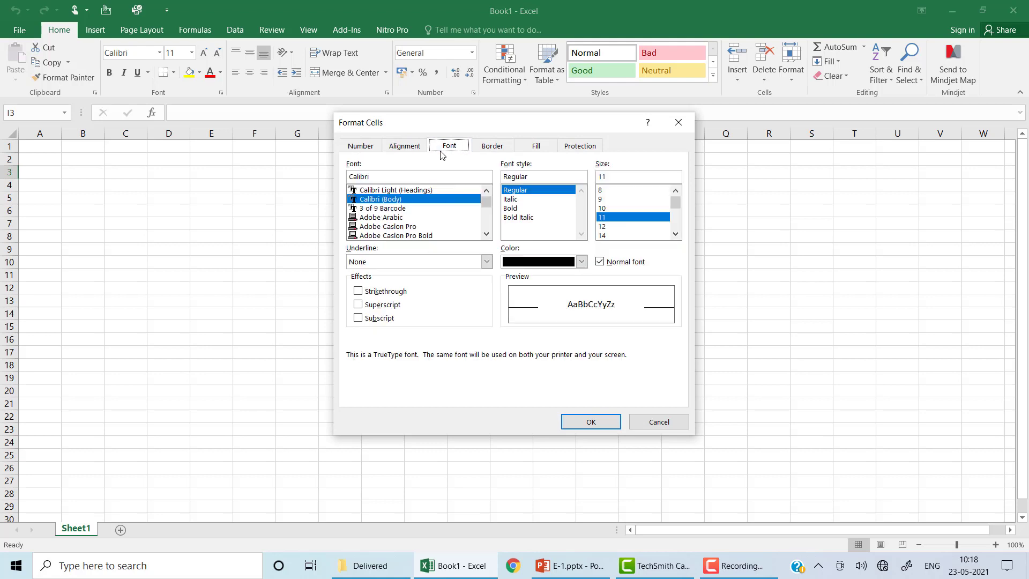
pyautogui.click(489, 152)
pyautogui.click(656, 427)
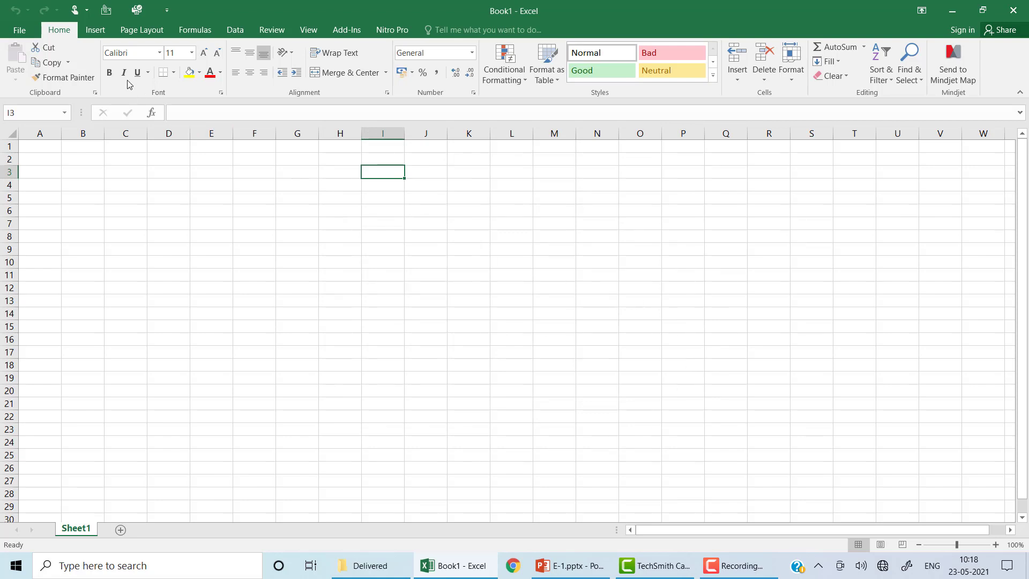
# Step: Try to open the full chart selection for the empty cell I3 and dismiss the message
pyautogui.click(97, 33)
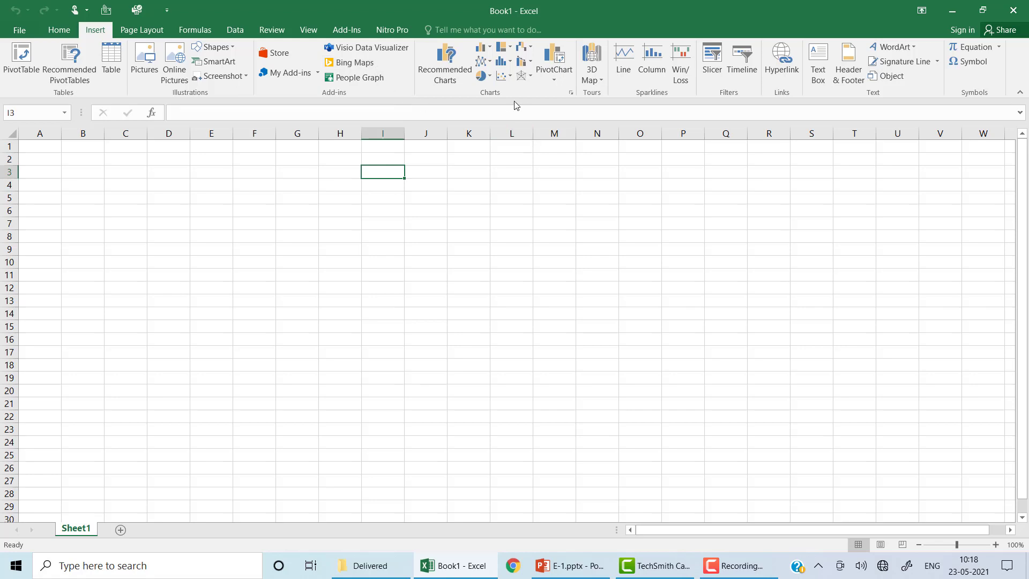
pyautogui.click(571, 95)
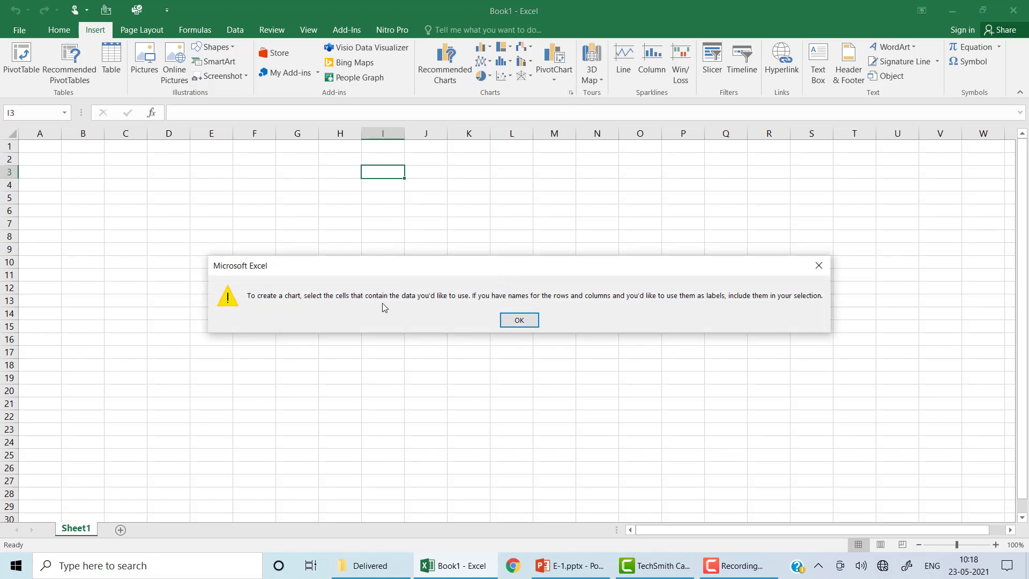
pyautogui.click(520, 321)
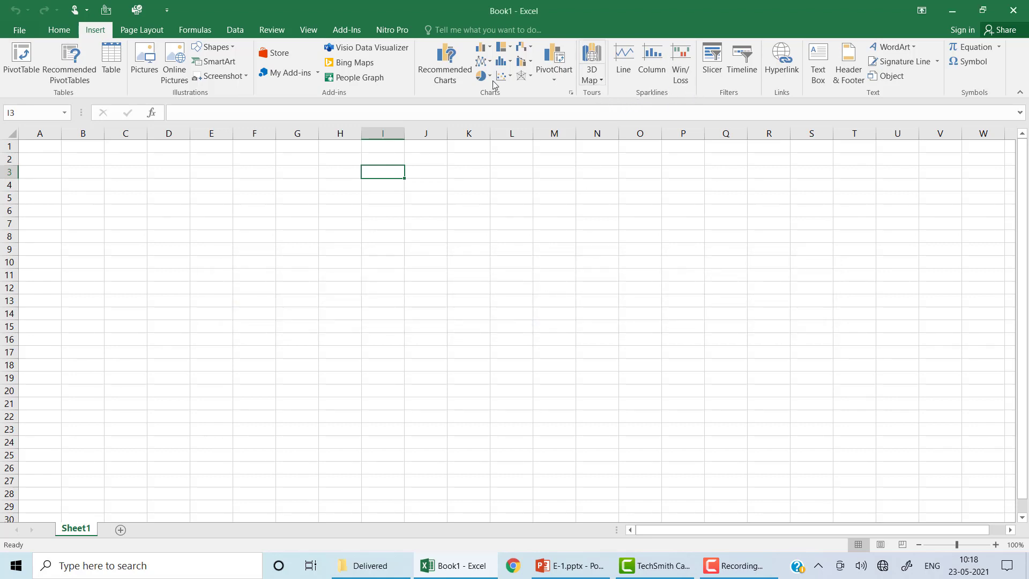
# Step: Review the Page Layout, Formulas and Data commands, then return to the Home commands
pyautogui.click(138, 31)
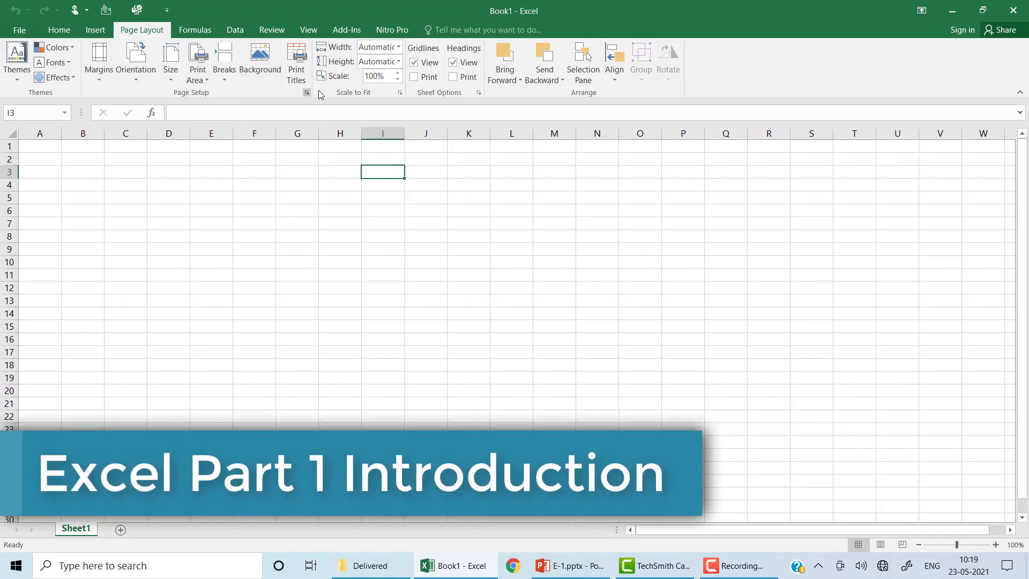
pyautogui.click(199, 33)
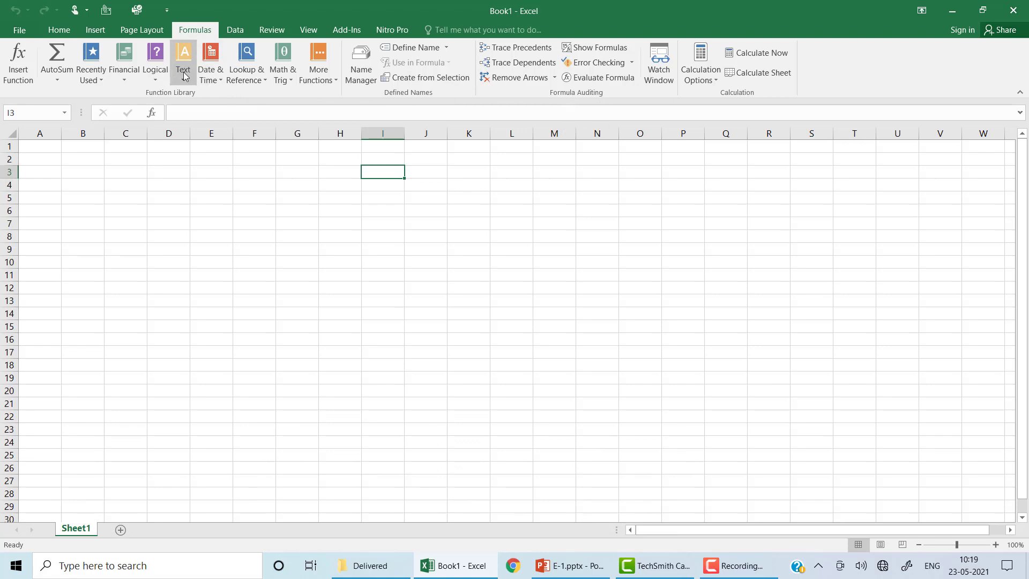
pyautogui.click(232, 34)
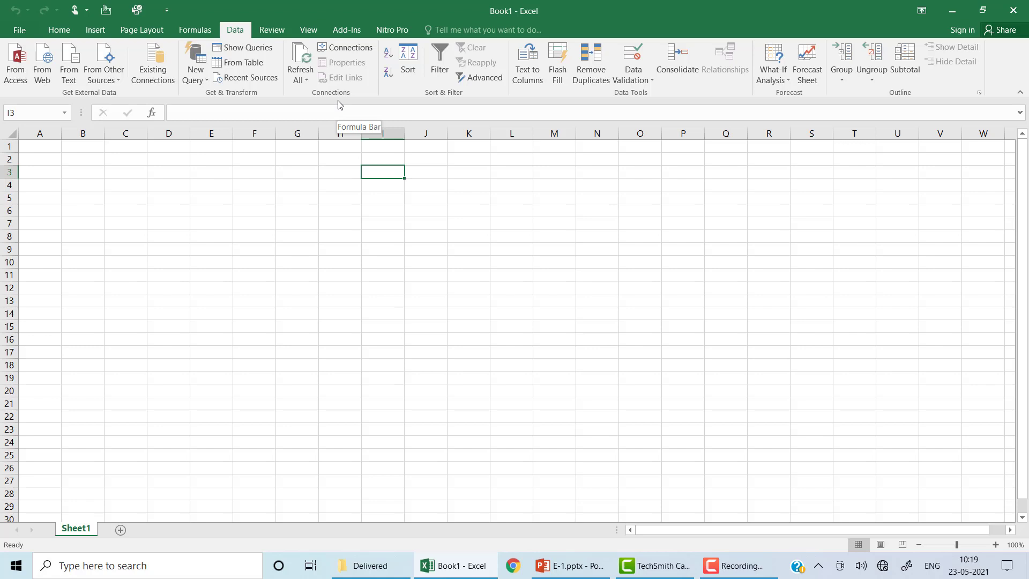
pyautogui.click(59, 30)
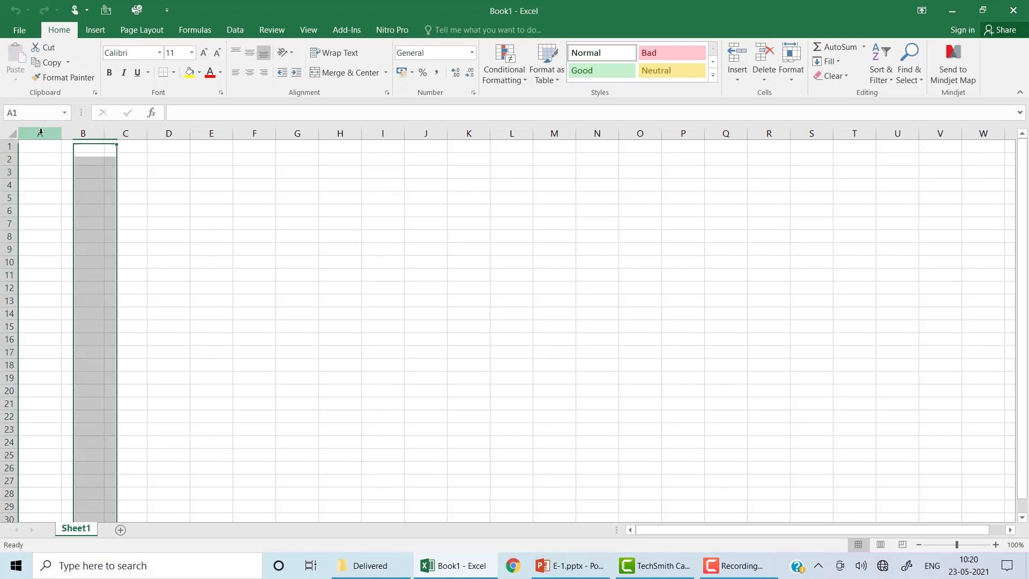
# Step: Select columns A through G one after another, then select column A again
pyautogui.click(40, 132)
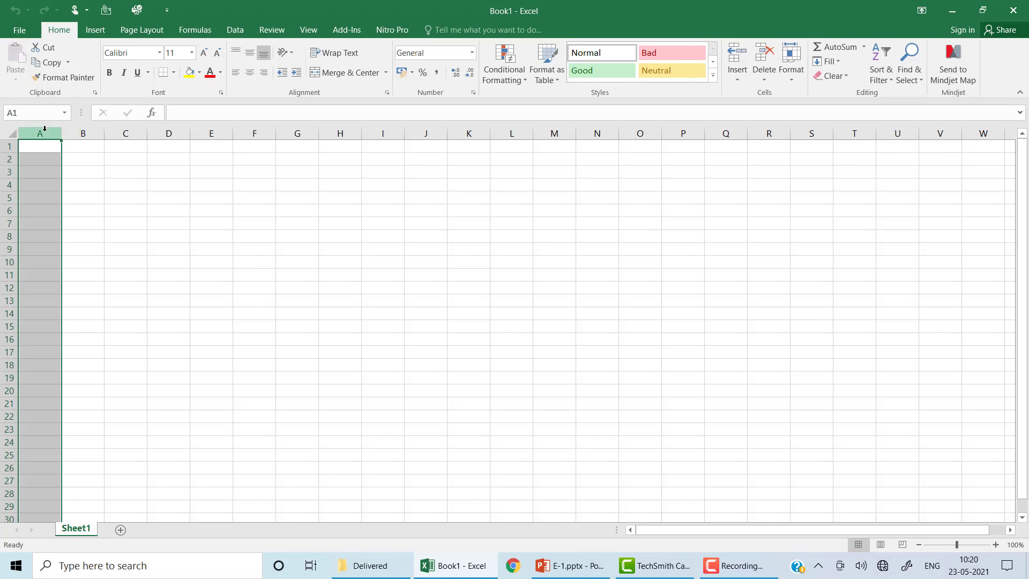
pyautogui.click(85, 133)
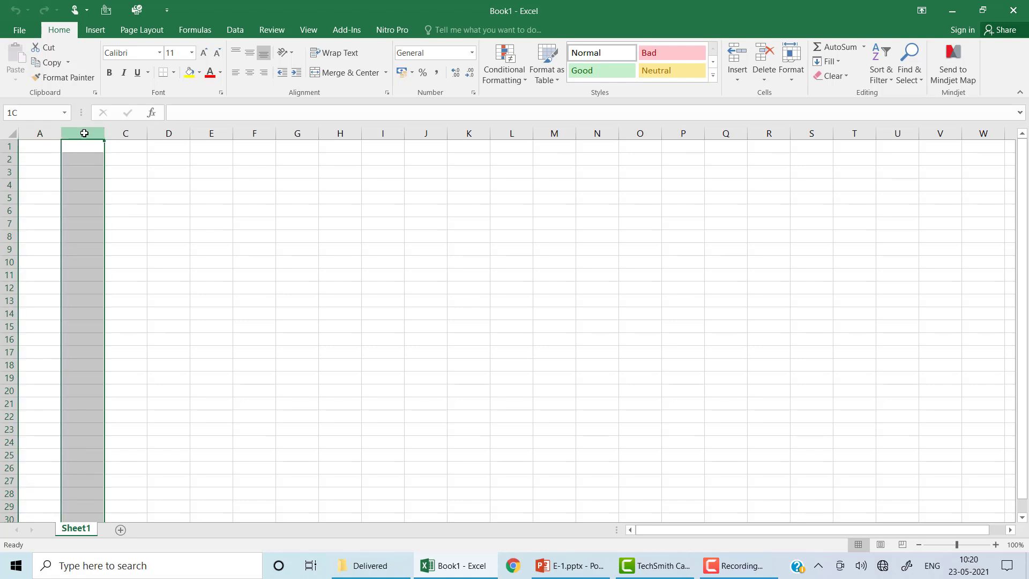
pyautogui.click(126, 129)
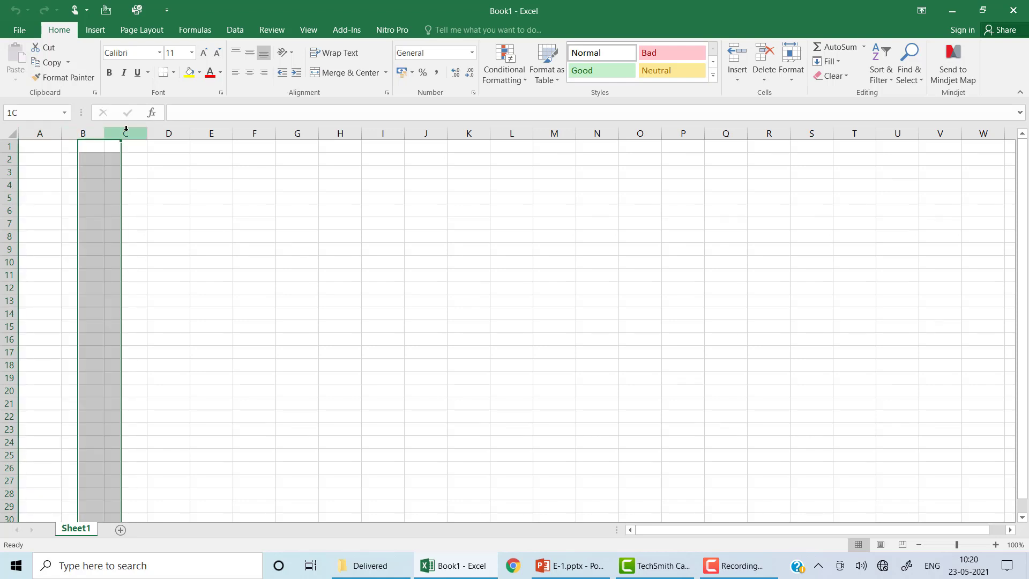
pyautogui.click(166, 133)
pyautogui.click(209, 132)
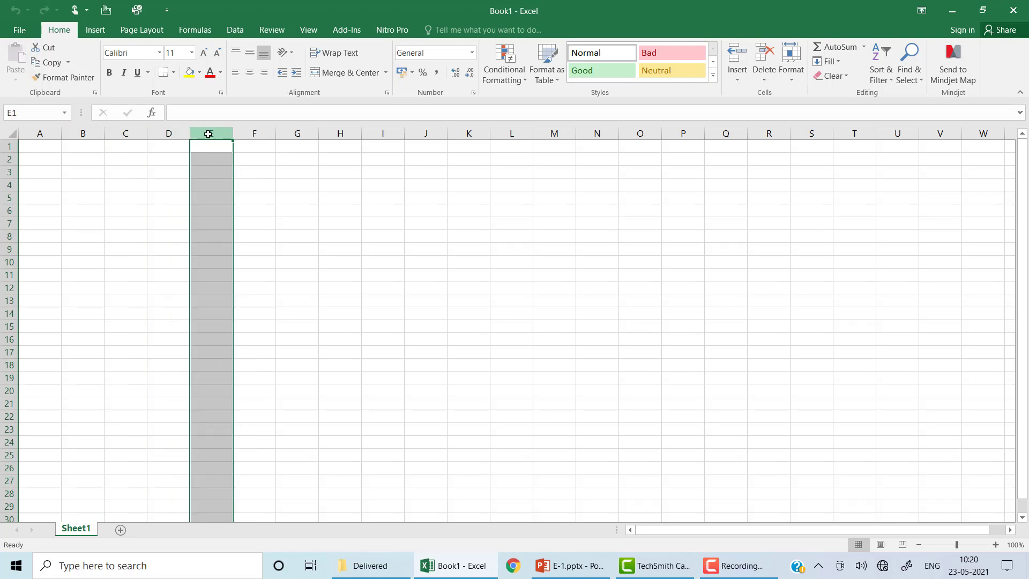
pyautogui.click(257, 133)
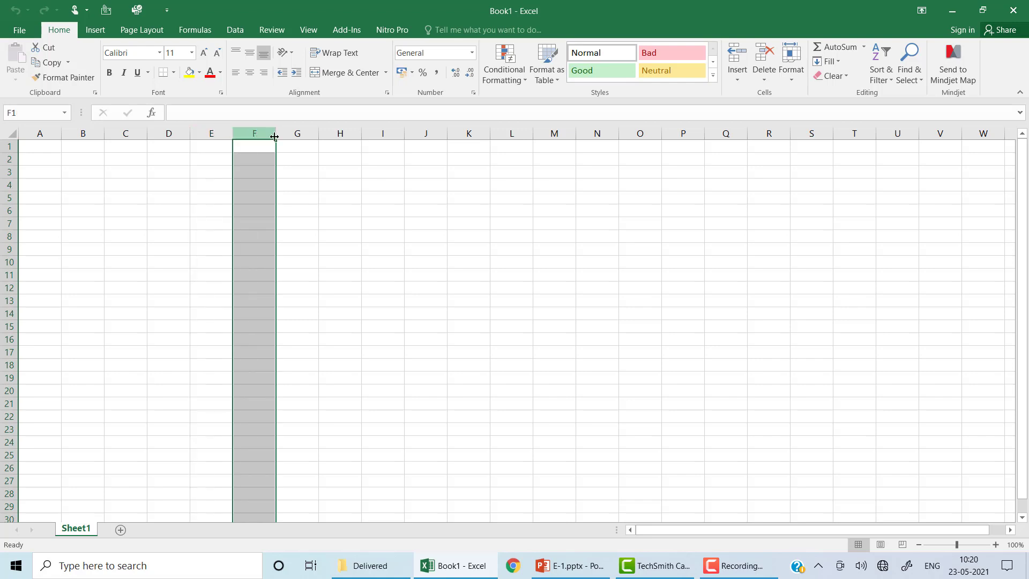
pyautogui.click(297, 134)
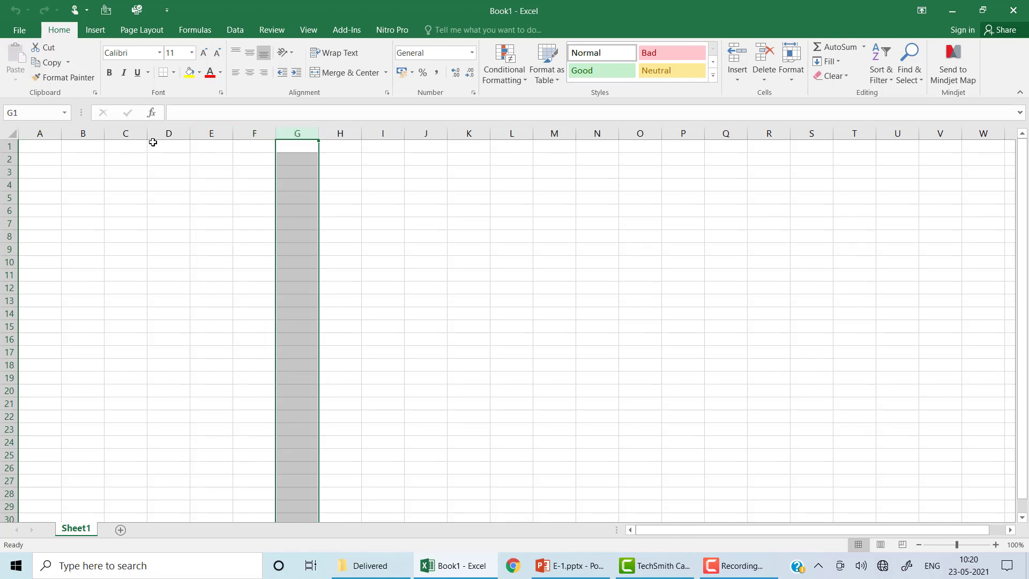
pyautogui.click(46, 132)
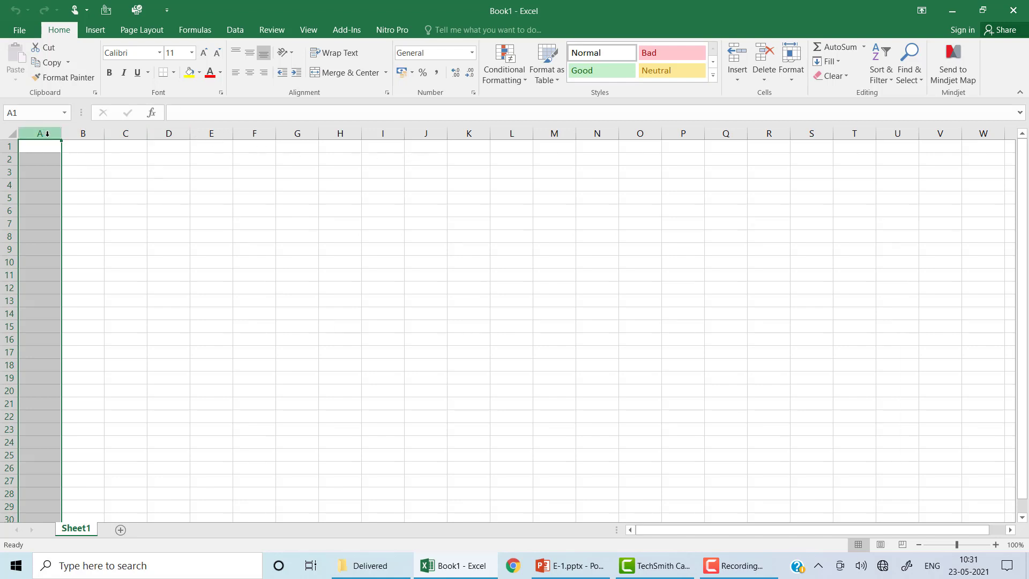
# Step: Select rows 1 and 2, columns A to C, and rows 1 to 4 one at a time to compare rows with columns
pyautogui.click(9, 145)
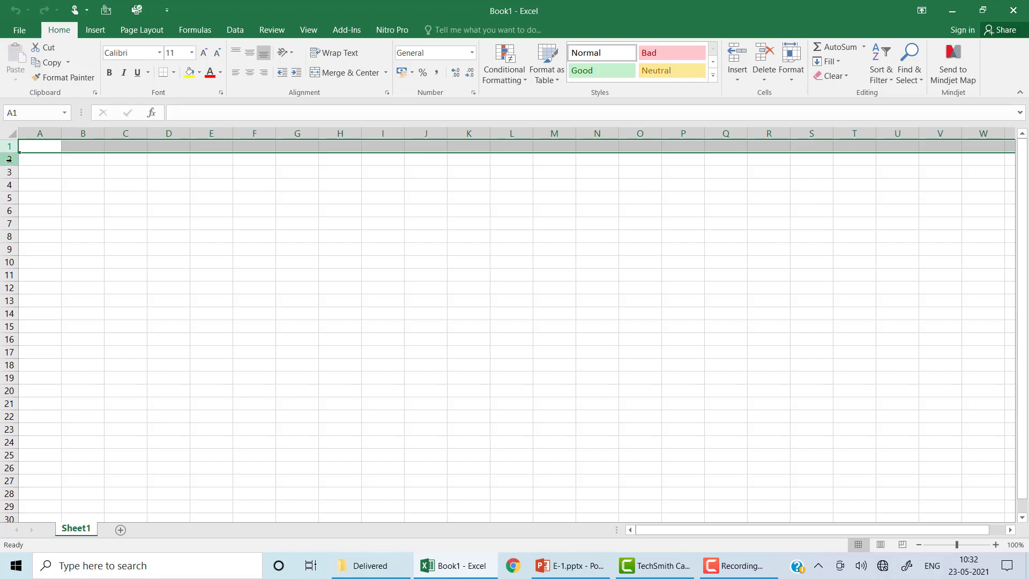
pyautogui.click(9, 159)
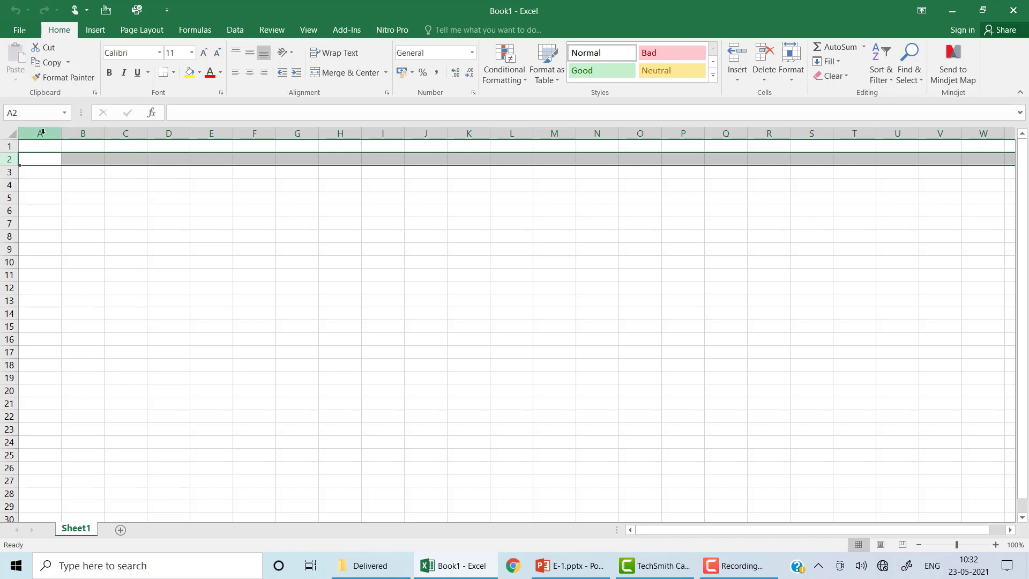
pyautogui.click(43, 133)
pyautogui.click(87, 133)
pyautogui.click(138, 133)
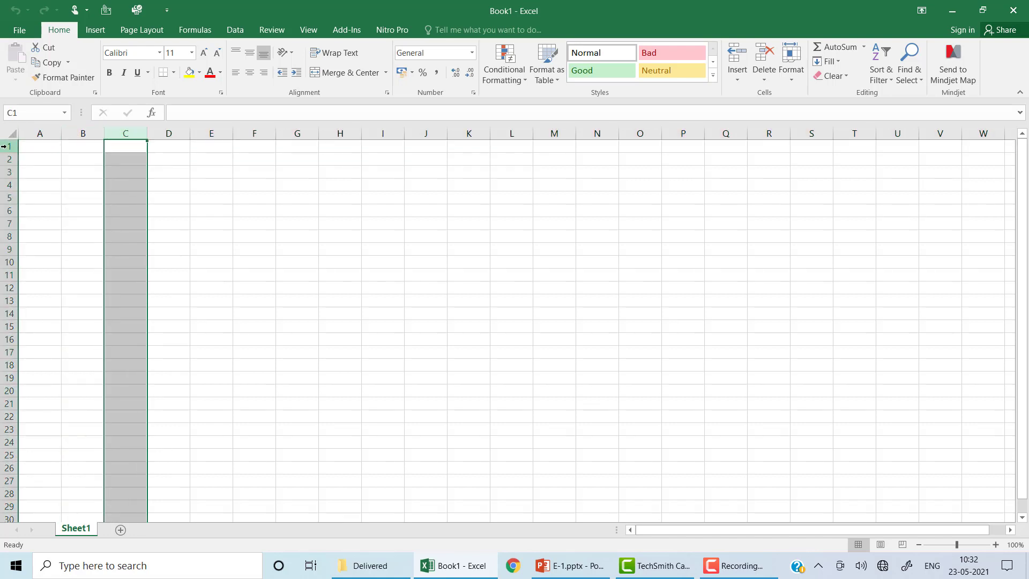
pyautogui.click(9, 148)
pyautogui.click(8, 161)
pyautogui.click(6, 172)
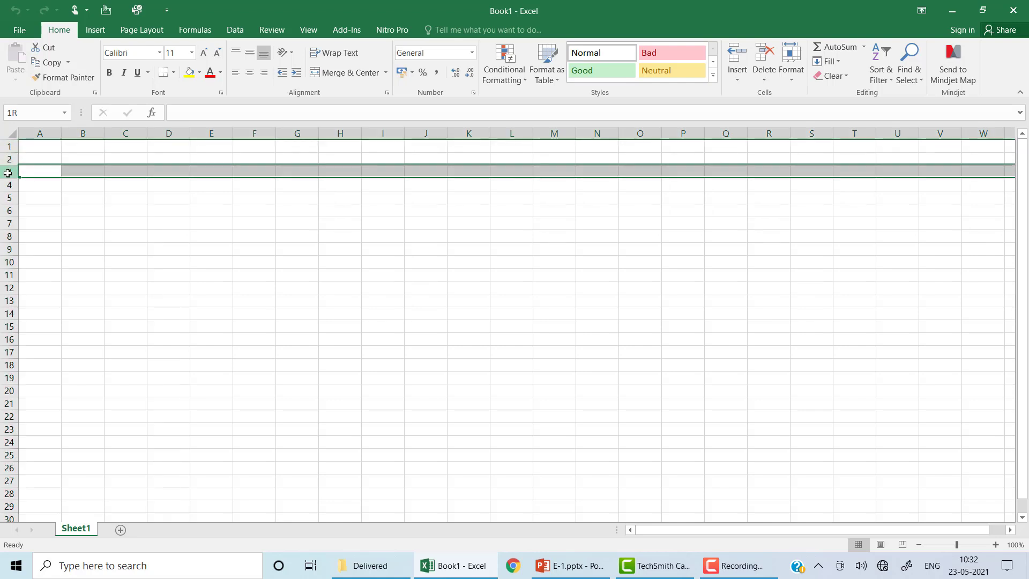
pyautogui.click(7, 185)
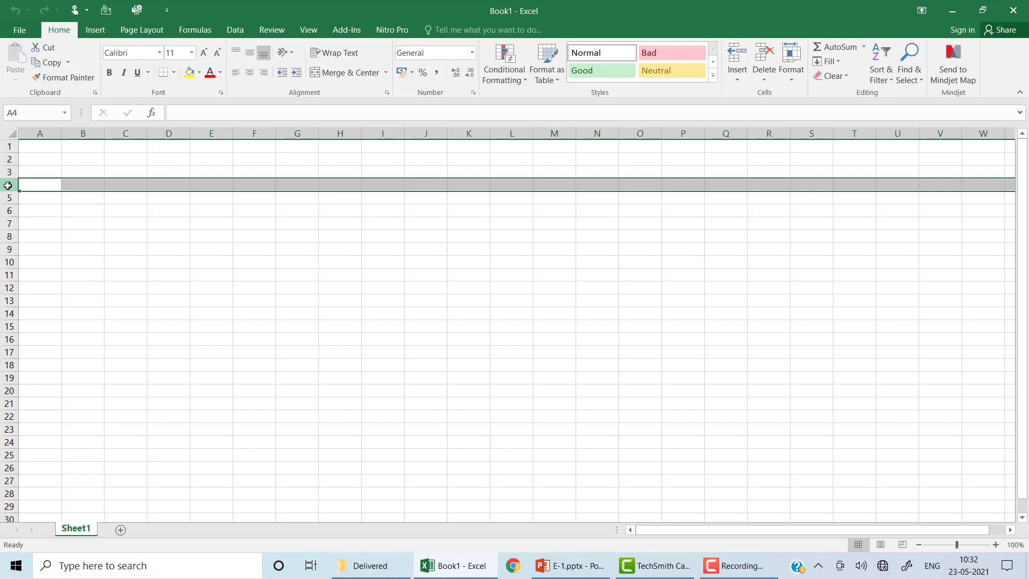
# Step: Enter the text C6 in cell C6 and H13 in cell H13 to label them with their addresses
pyautogui.click(43, 161)
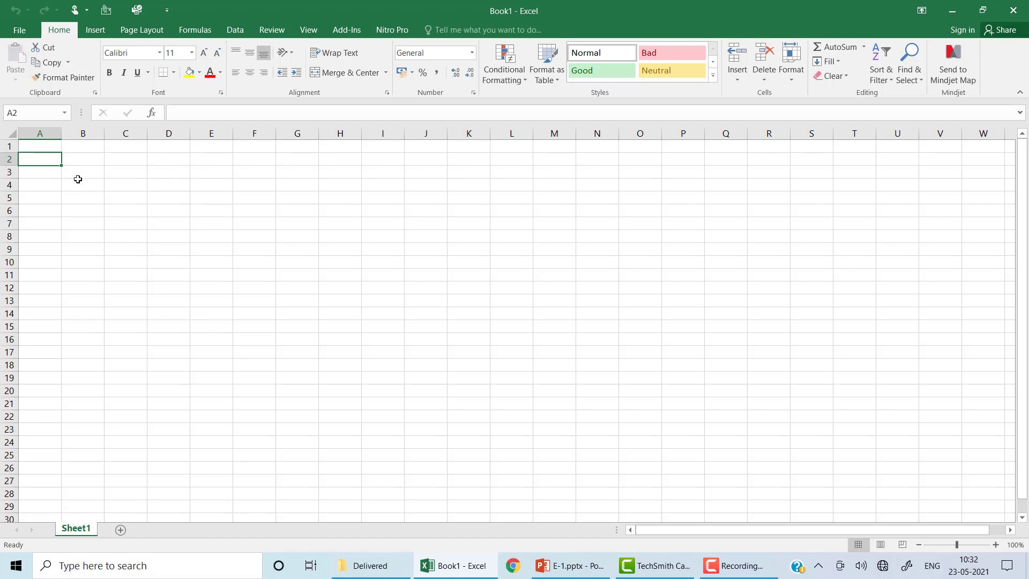
pyautogui.click(121, 208)
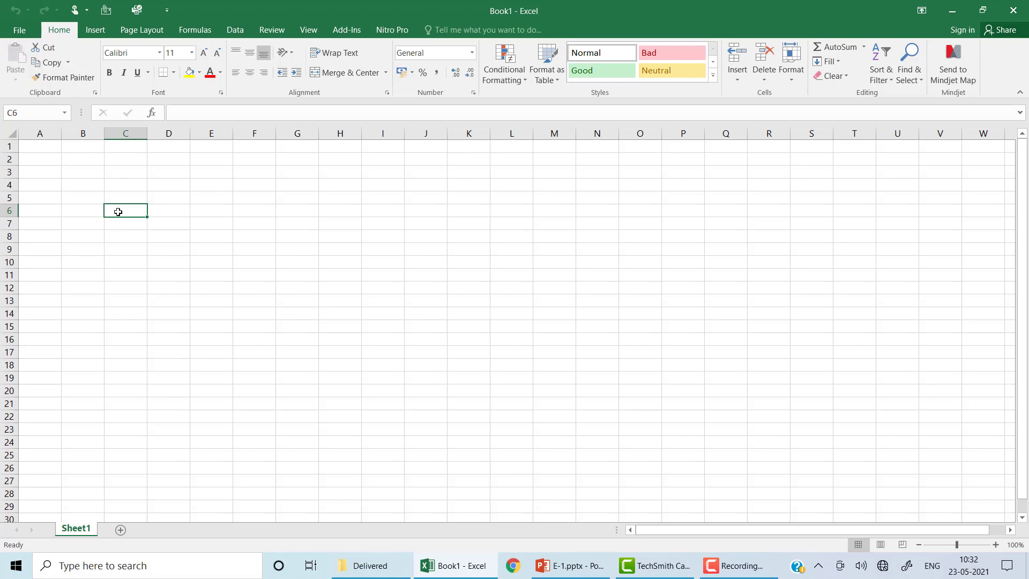
pyautogui.write('c6')
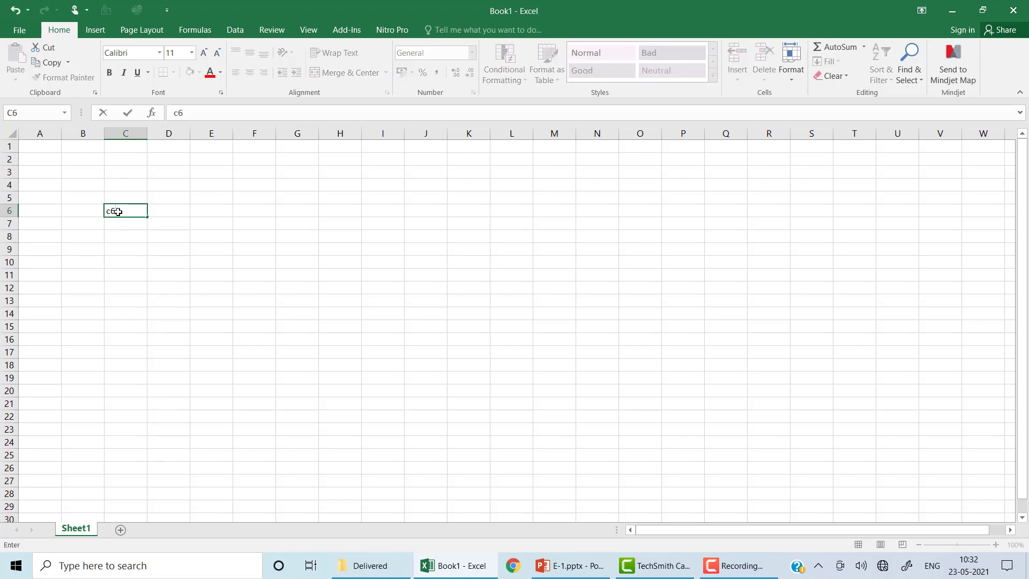
pyautogui.press('BackSpace')
pyautogui.press('BackSpace')
pyautogui.write('C6')
pyautogui.click(331, 303)
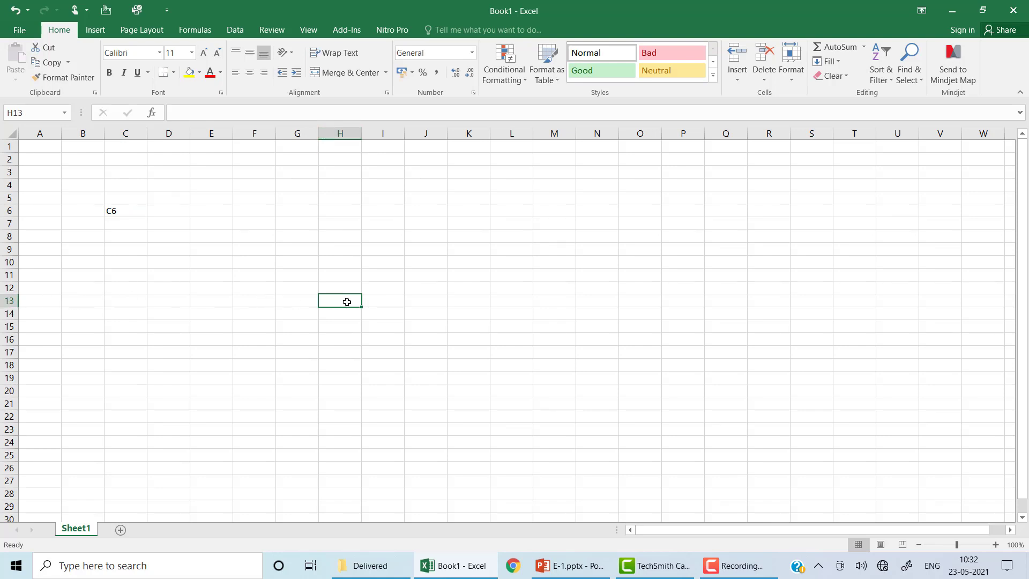
pyautogui.write('H13')
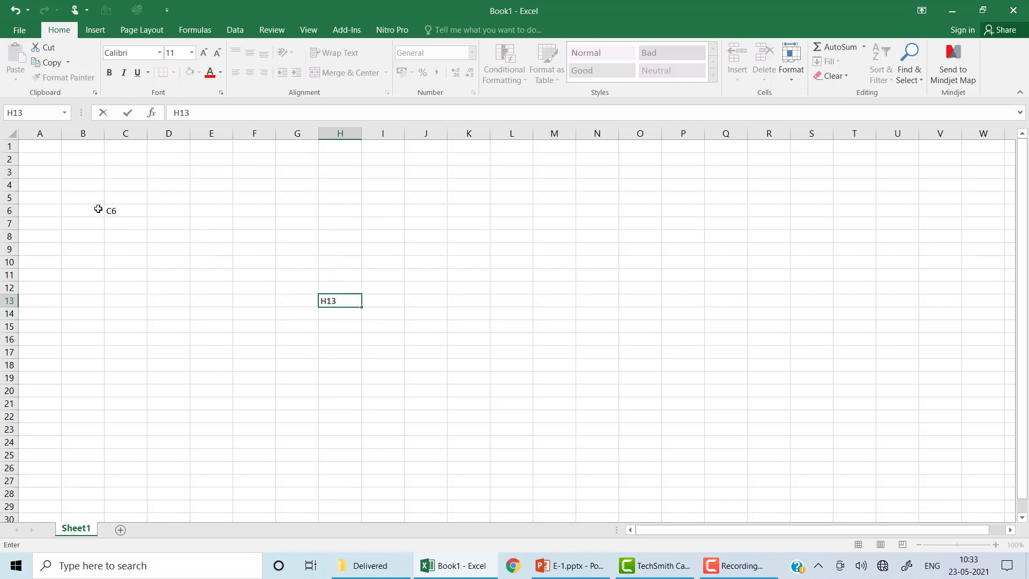
# Step: Clear the contents of cells C6 and H13
pyautogui.click(113, 211)
pyautogui.press('Delete')
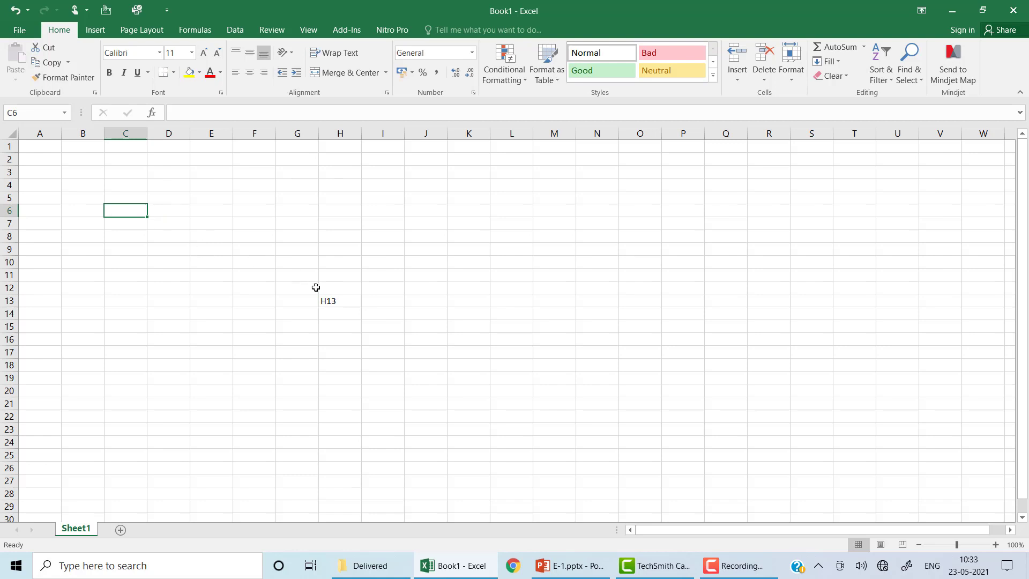
pyautogui.click(332, 302)
pyautogui.press('Delete')
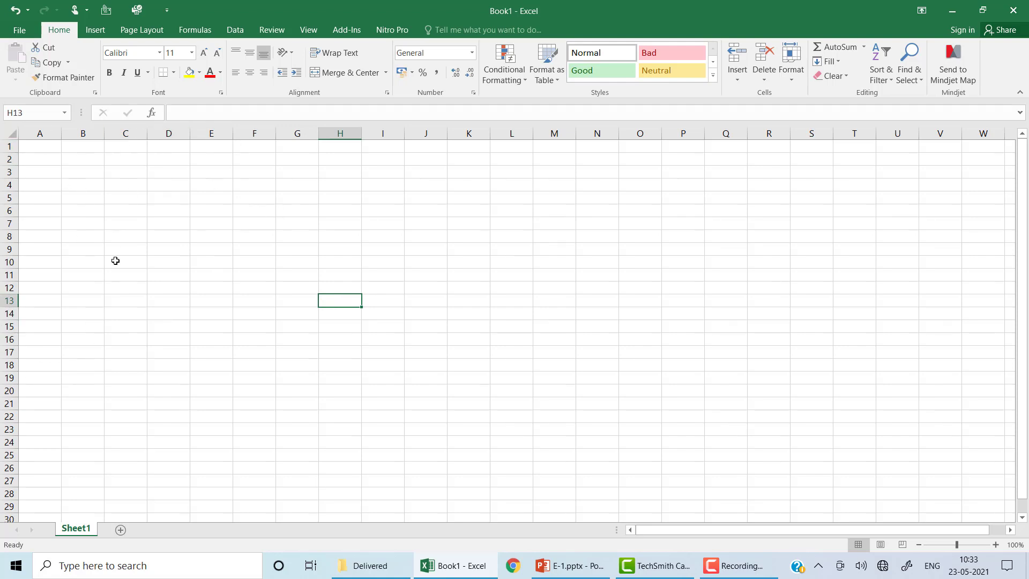
# Step: Select cells B6, C6, F10 and I16 in turn to examine their addresses in the Name Box
pyautogui.click(85, 215)
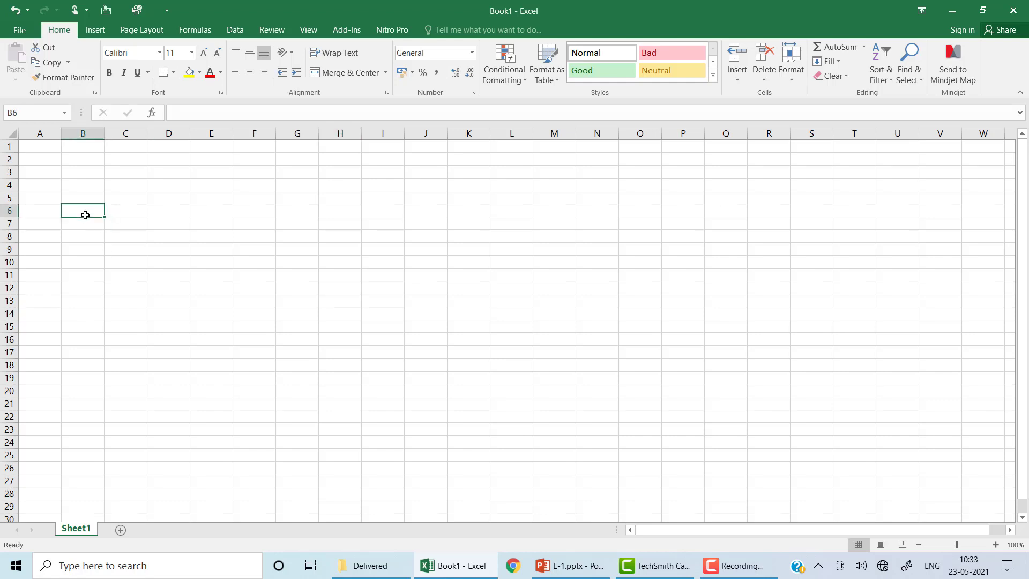
pyautogui.click(117, 214)
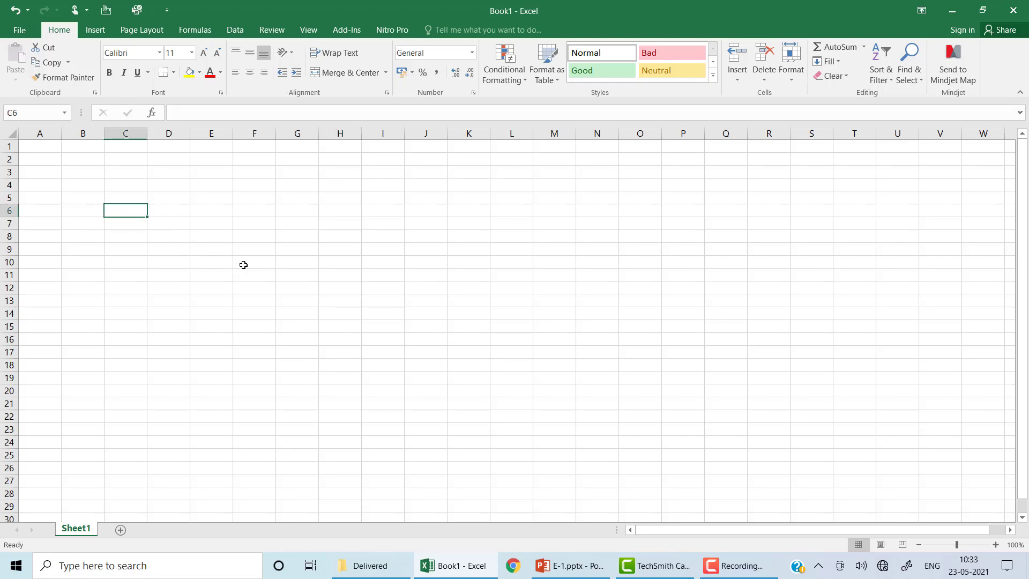
pyautogui.click(243, 265)
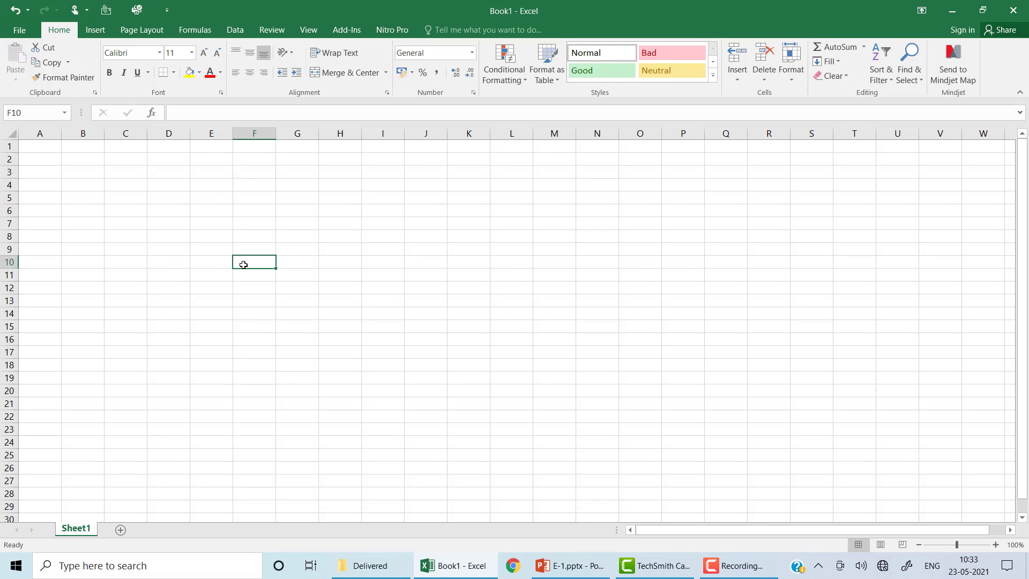
pyautogui.click(379, 335)
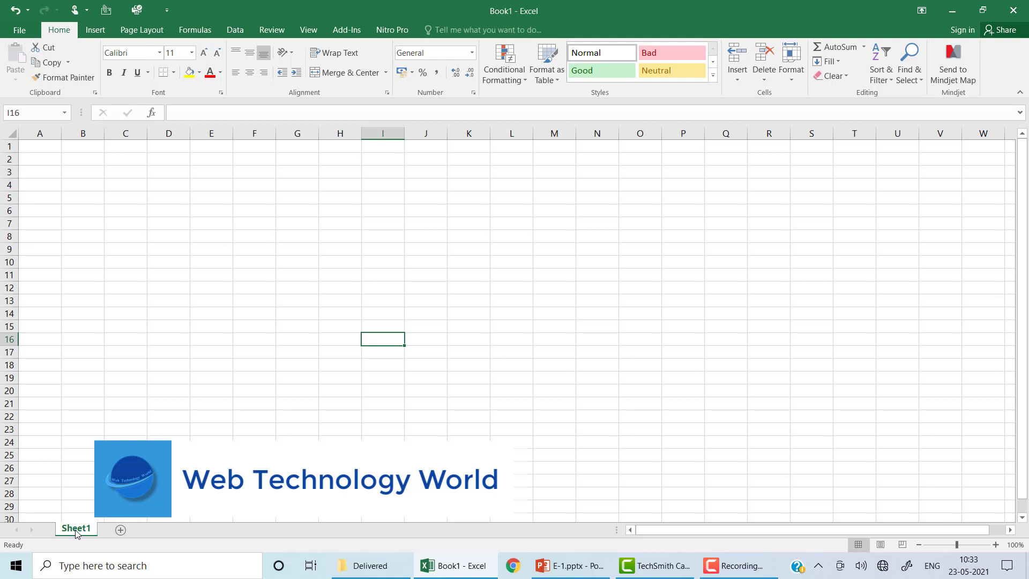
# Step: Add a second worksheet and switch between Sheet1 and Sheet2, finishing on Sheet1
pyautogui.click(120, 530)
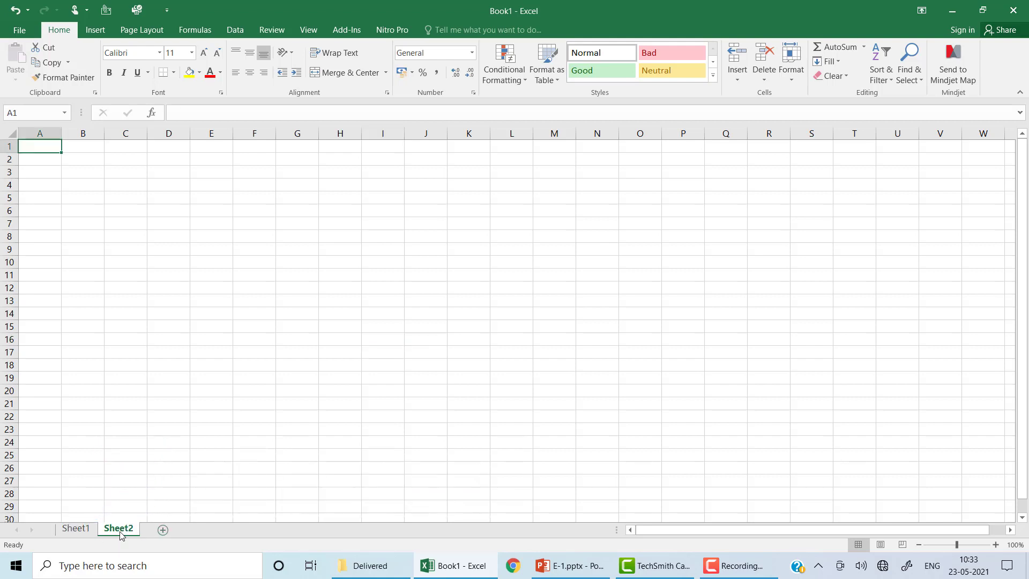
pyautogui.click(82, 532)
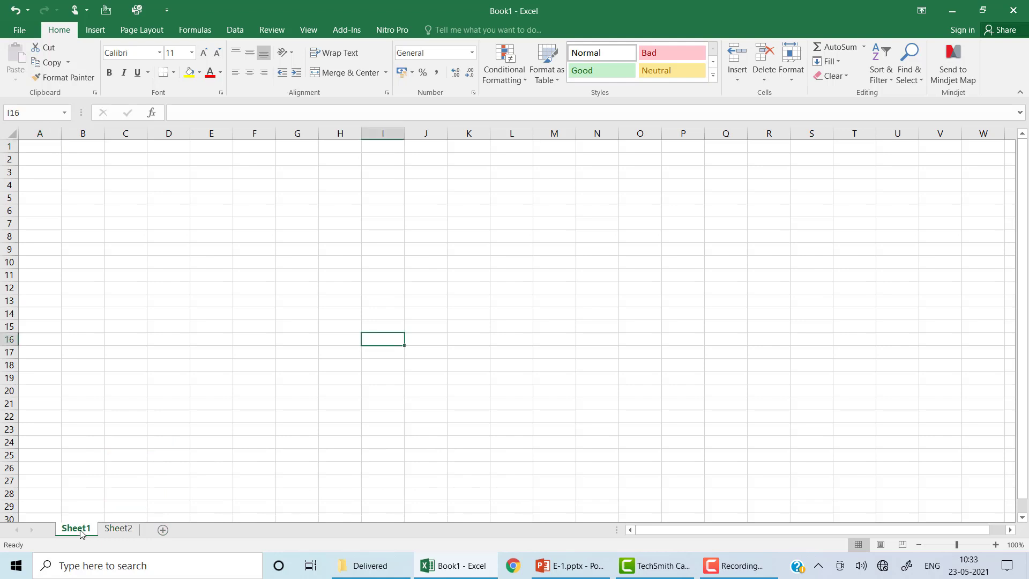
pyautogui.click(119, 531)
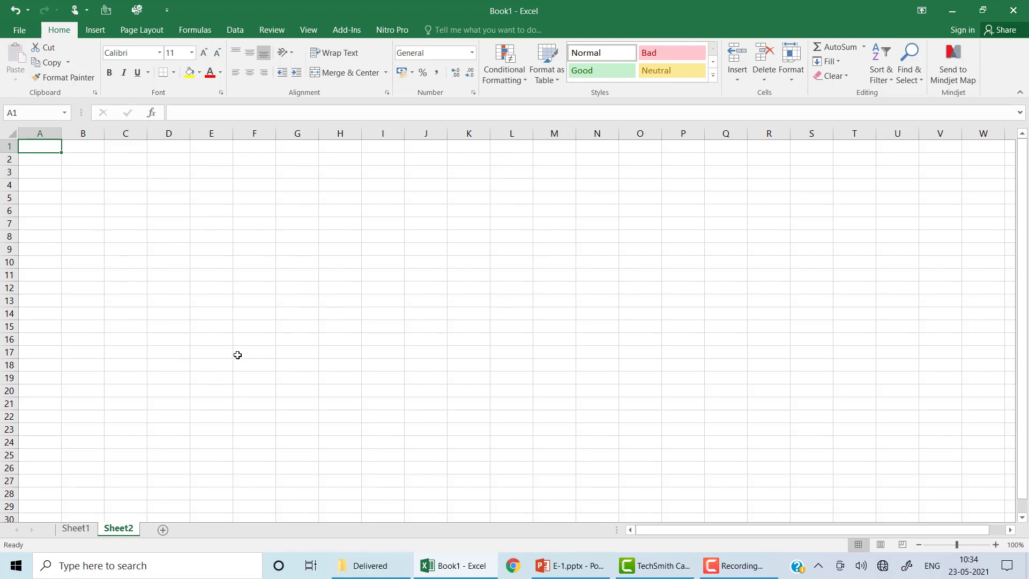
pyautogui.click(76, 529)
pyautogui.click(119, 529)
pyautogui.click(78, 532)
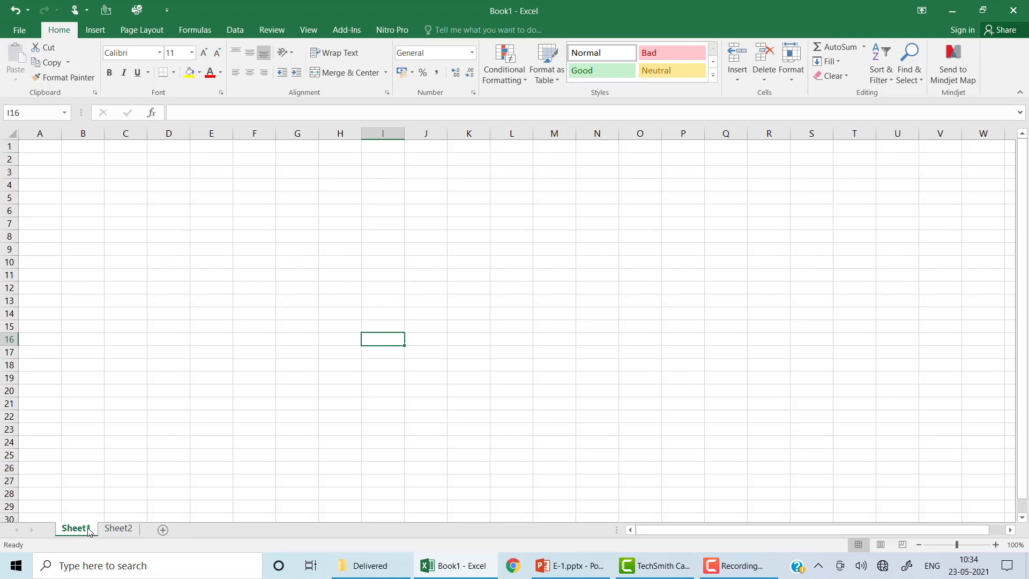
# Step: Rename the worksheet Sheet1 as Class 6
pyautogui.rightClick(89, 530)
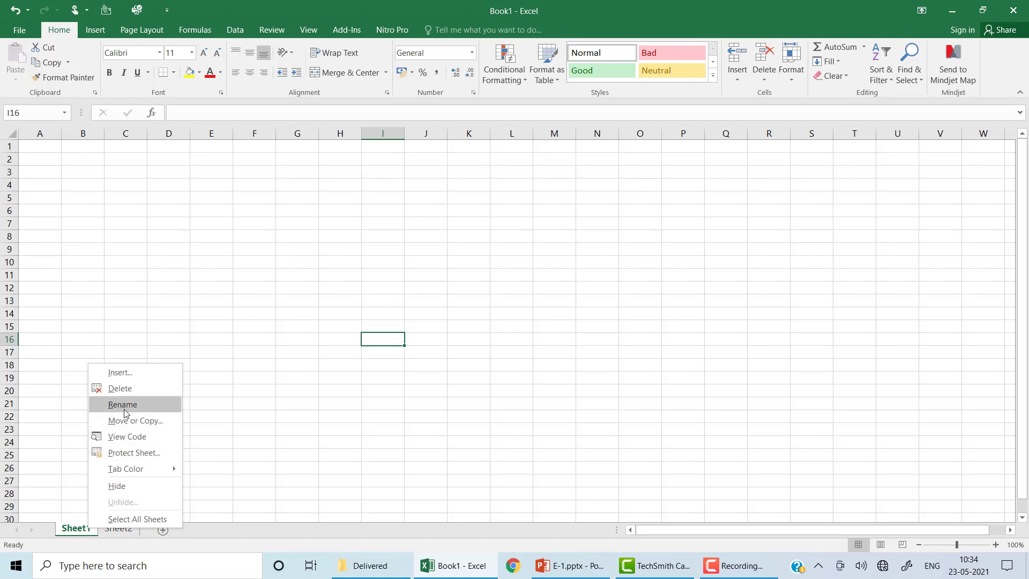
pyautogui.click(69, 528)
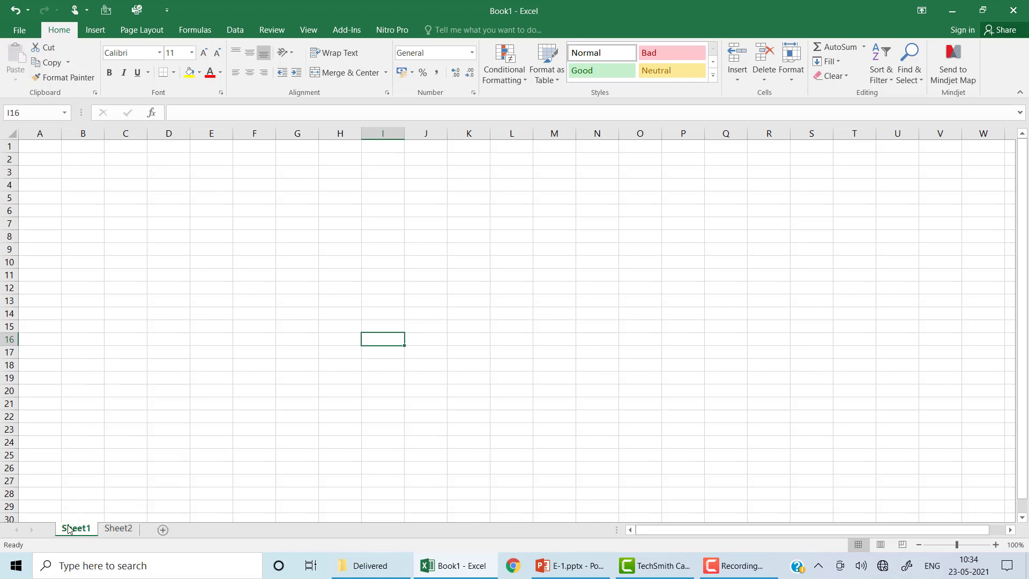
pyautogui.rightClick(68, 529)
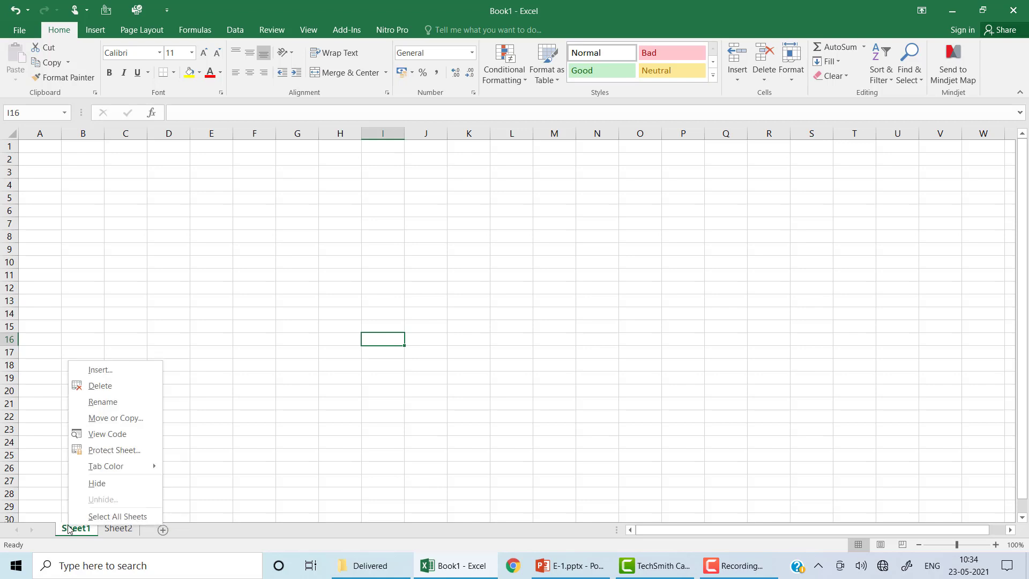
pyautogui.click(108, 402)
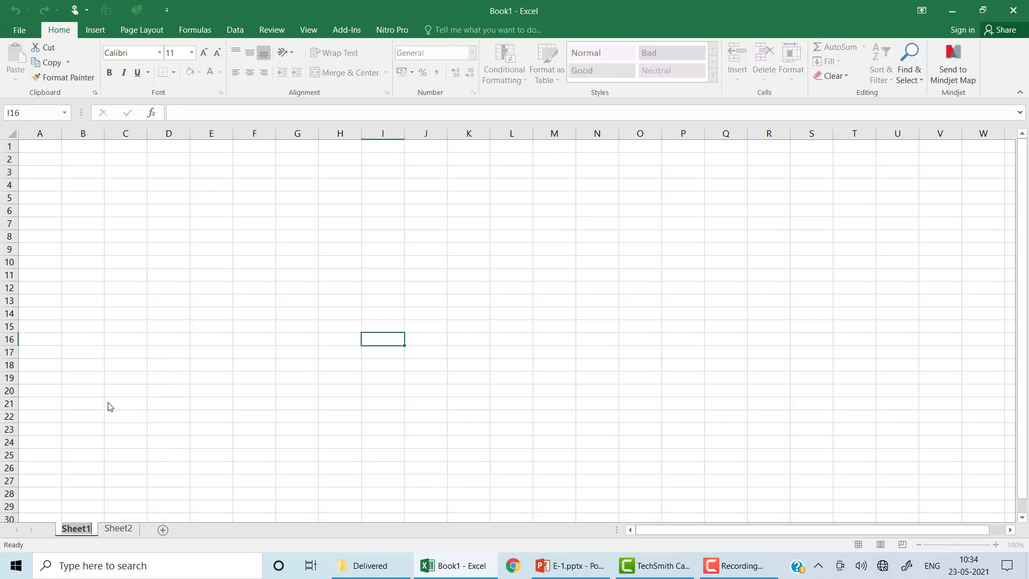
pyautogui.write('Class 6')
pyautogui.press('Return')
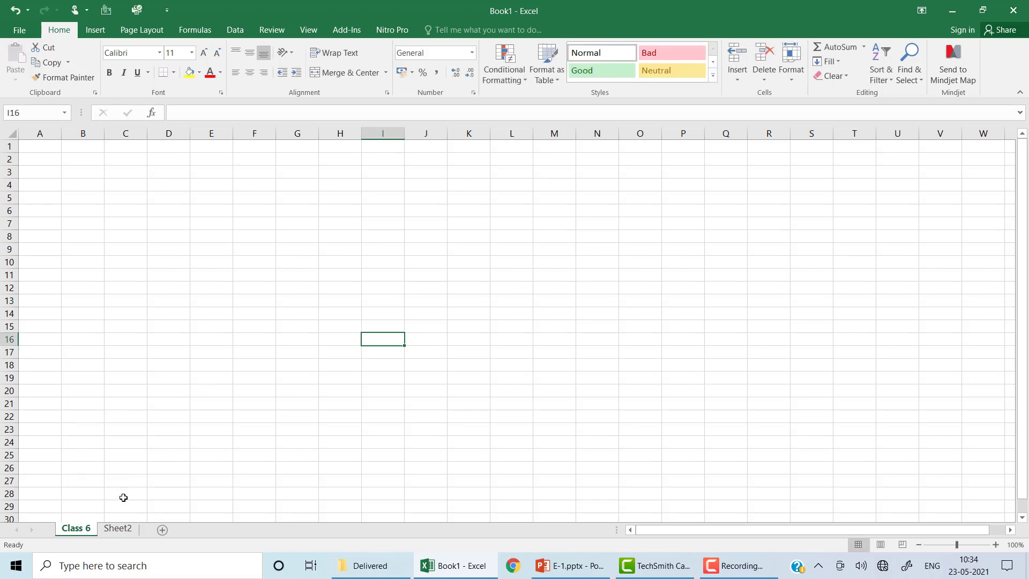
# Step: Rename the worksheet Sheet2 as Class 7
pyautogui.click(126, 529)
pyautogui.rightClick(127, 531)
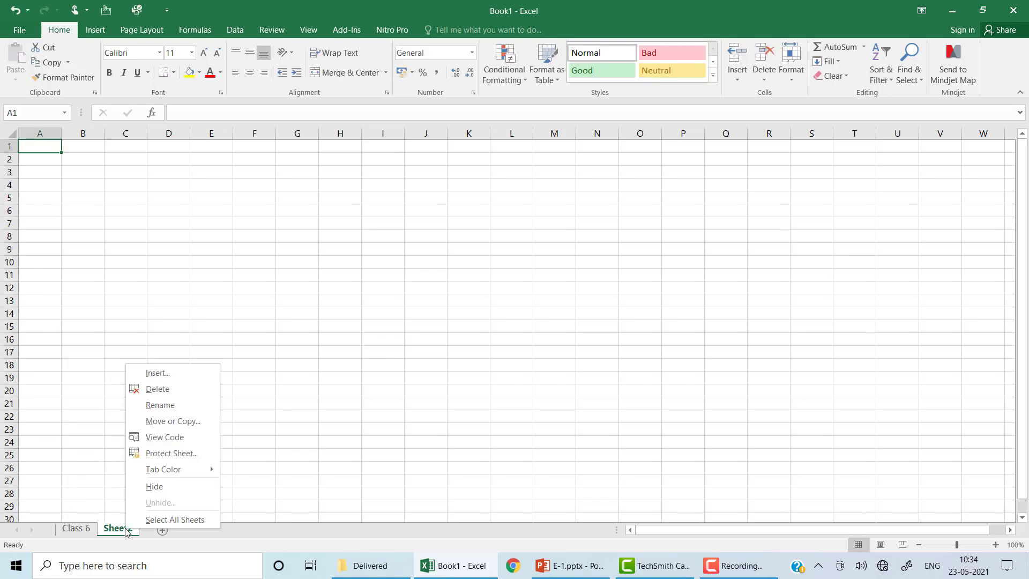
pyautogui.click(115, 530)
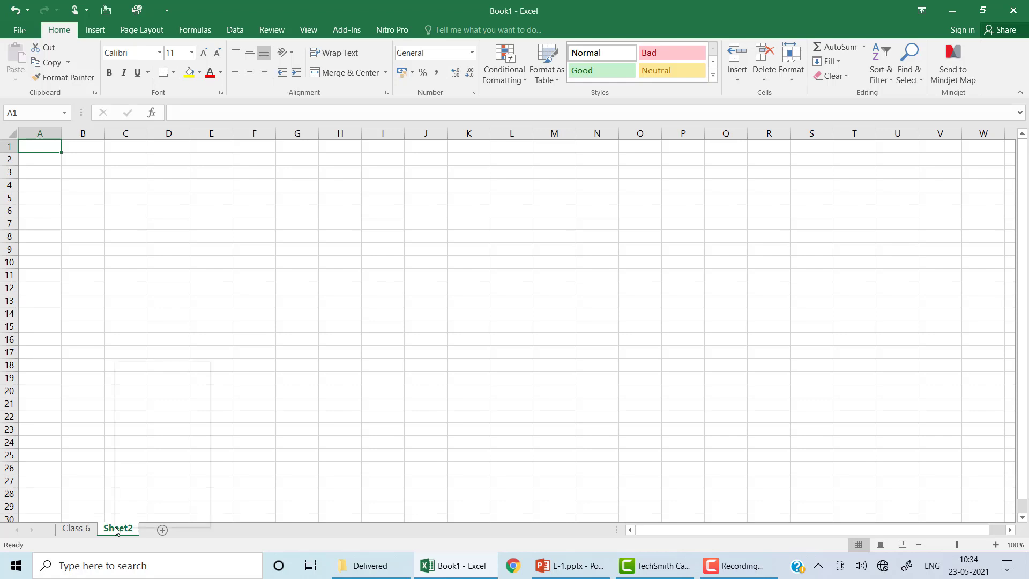
pyautogui.rightClick(115, 529)
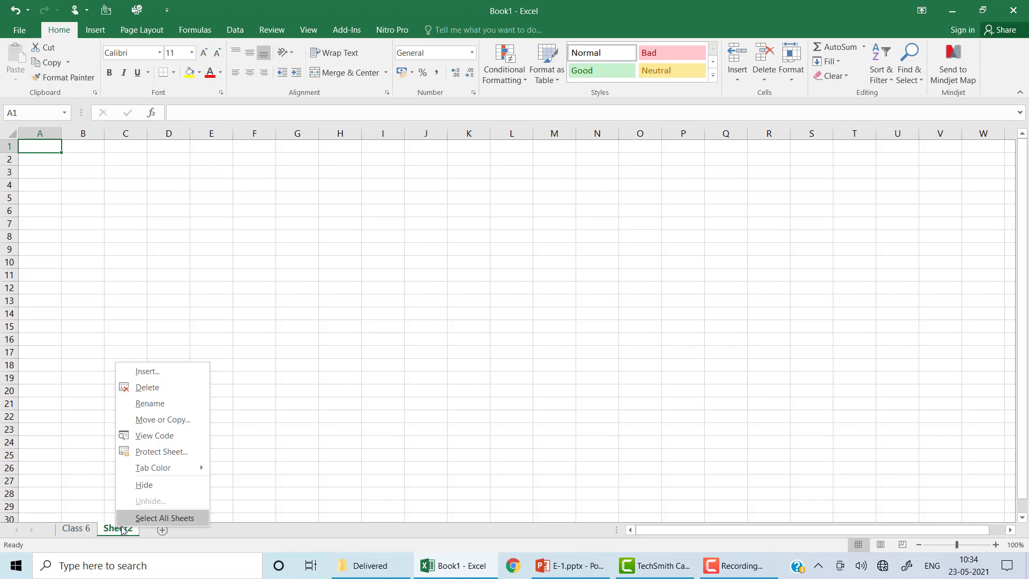
pyautogui.click(150, 404)
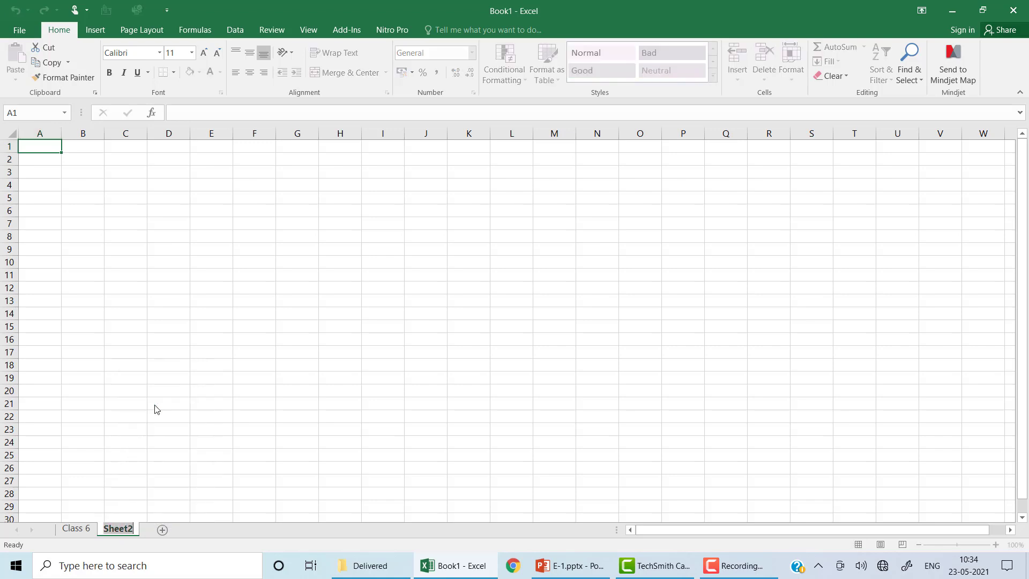
pyautogui.write('Class7')
pyautogui.press('BackSpace')
pyautogui.write('7')
pyautogui.press('Return')
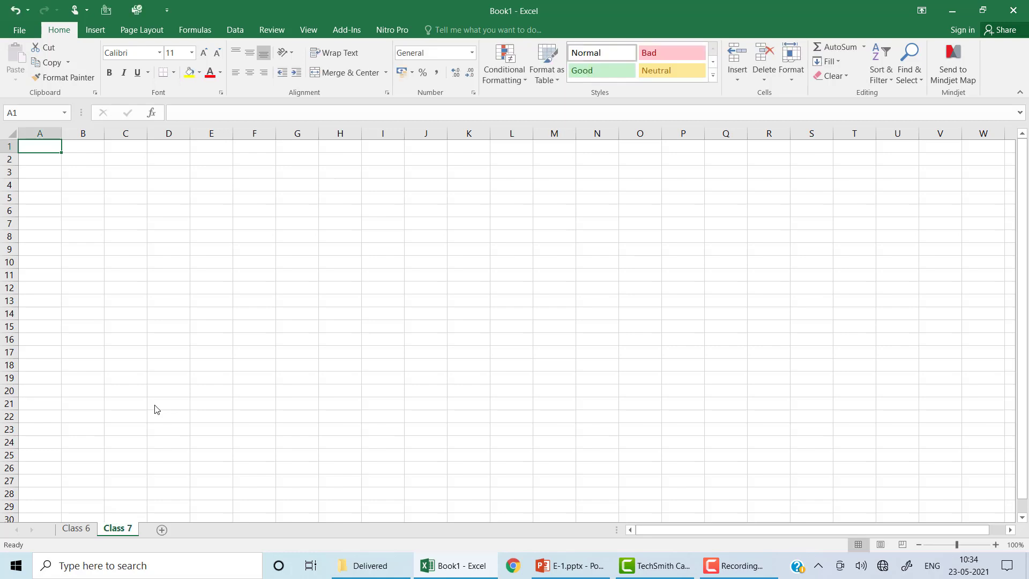
# Step: Add a third worksheet after Class 7 and delete it again
pyautogui.click(162, 530)
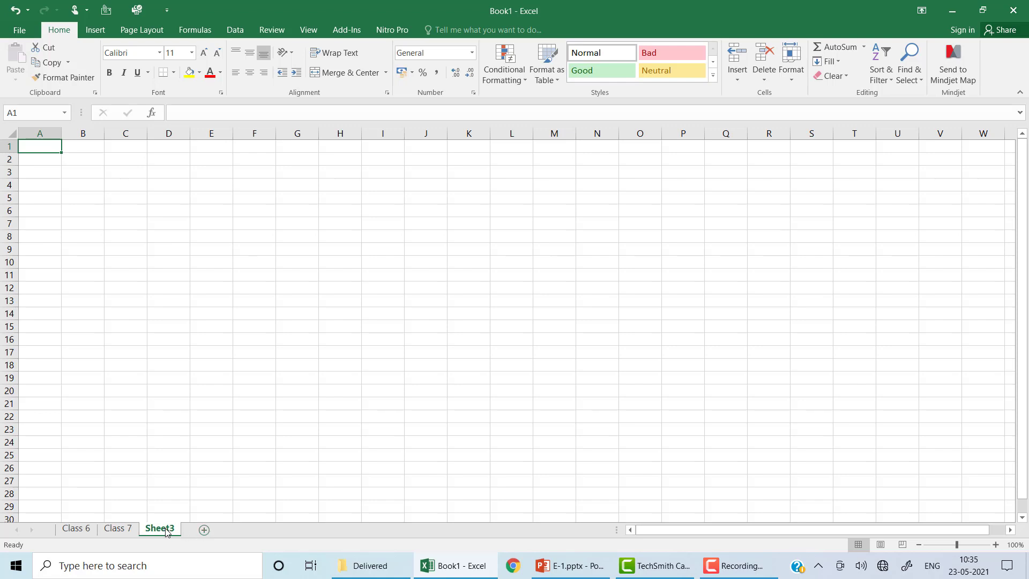
pyautogui.rightClick(166, 531)
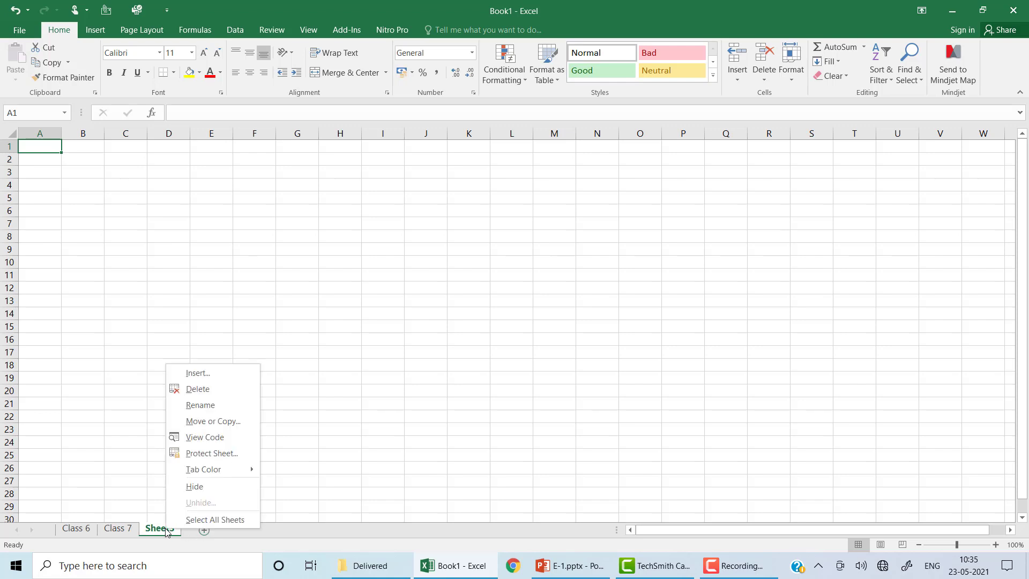
pyautogui.click(199, 390)
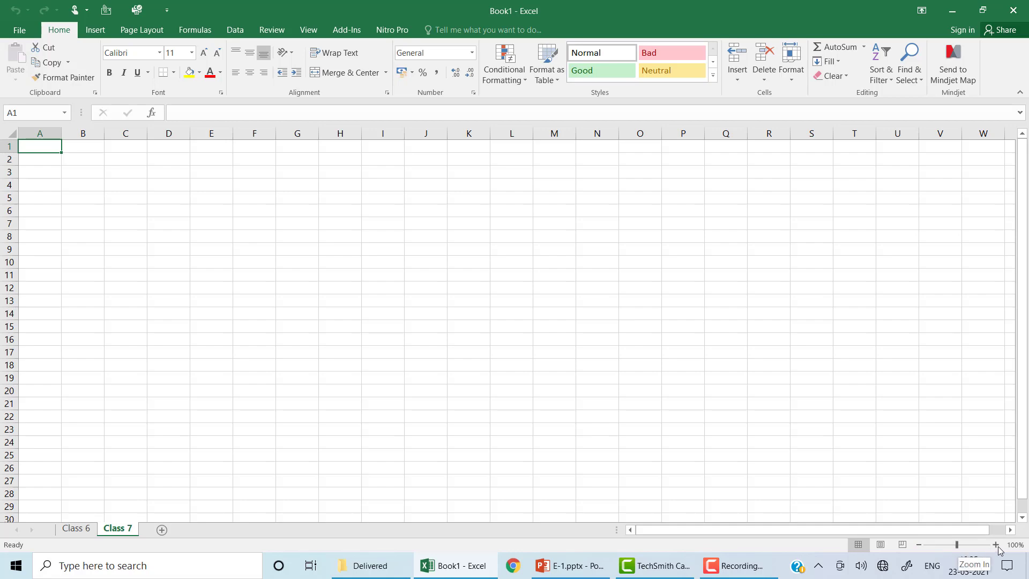
# Step: Zoom the Class 7 sheet in to 140% and back out to 110%
pyautogui.click(996, 545)
pyautogui.click(996, 545)
pyautogui.click(997, 544)
pyautogui.click(996, 544)
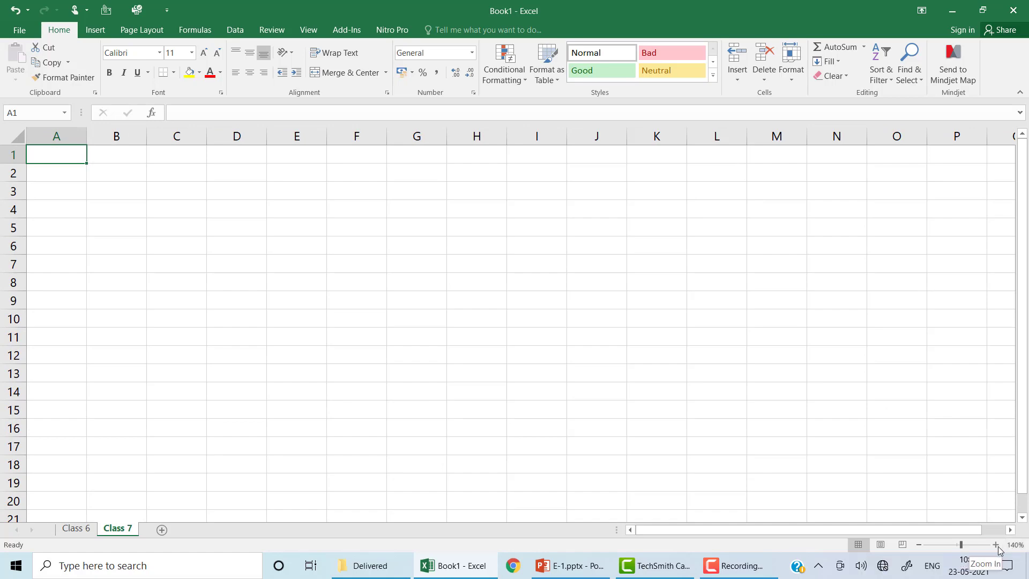
pyautogui.click(919, 544)
pyautogui.click(919, 544)
pyautogui.click(920, 545)
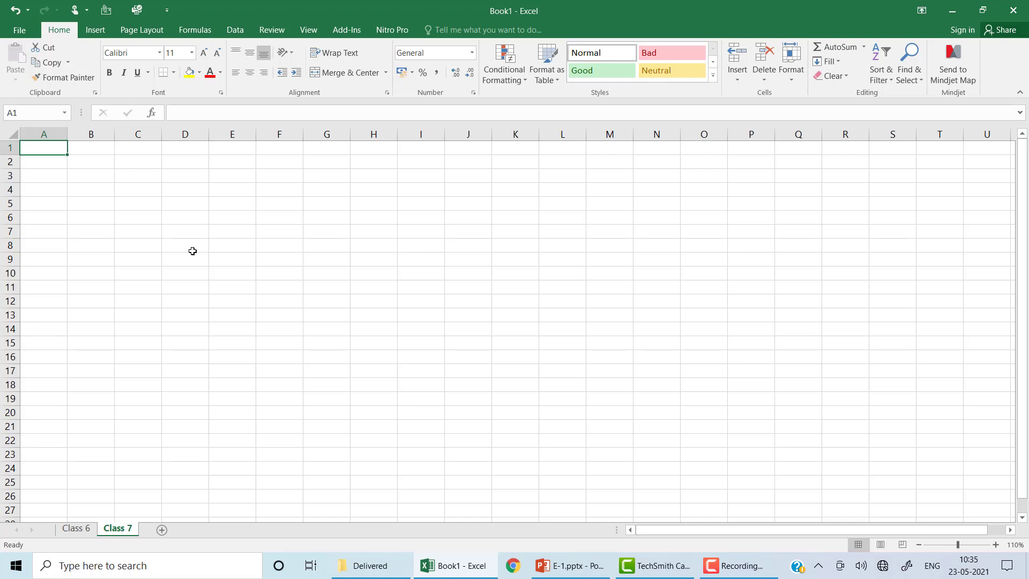
# Step: Switch between the Class 6 and Class 7 sheets, finishing on Class 6
pyautogui.click(86, 530)
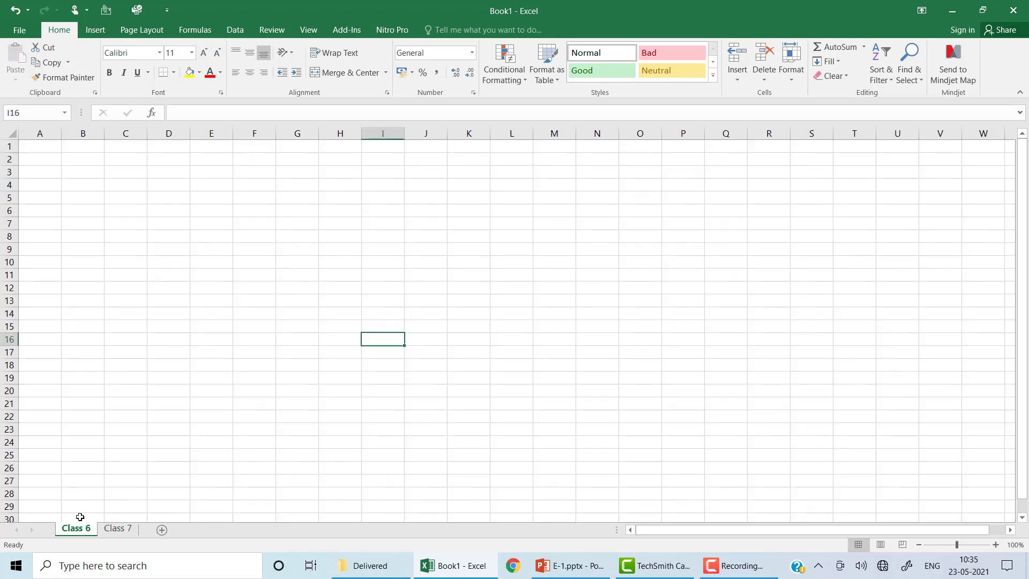
pyautogui.click(116, 529)
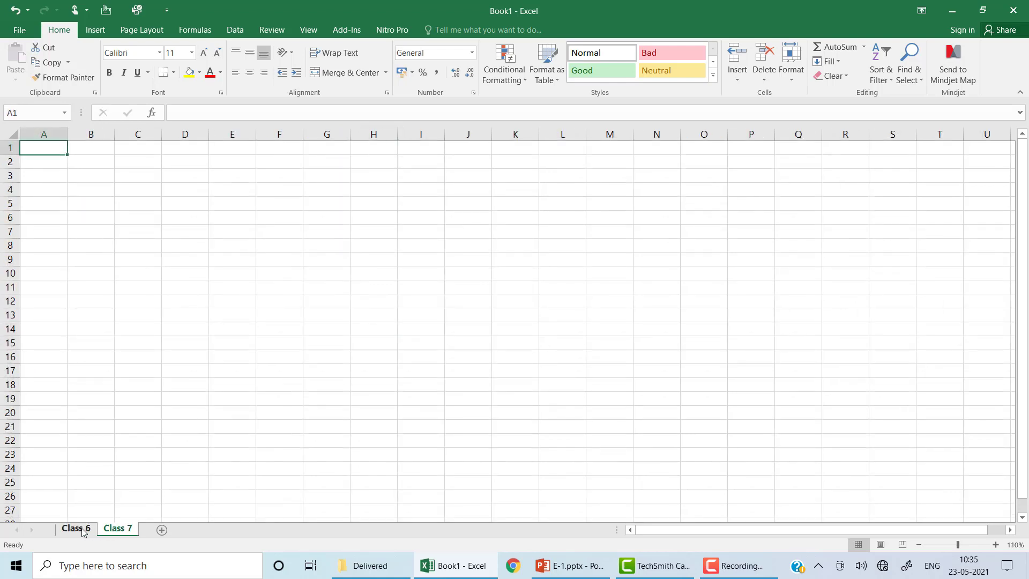
pyautogui.click(82, 529)
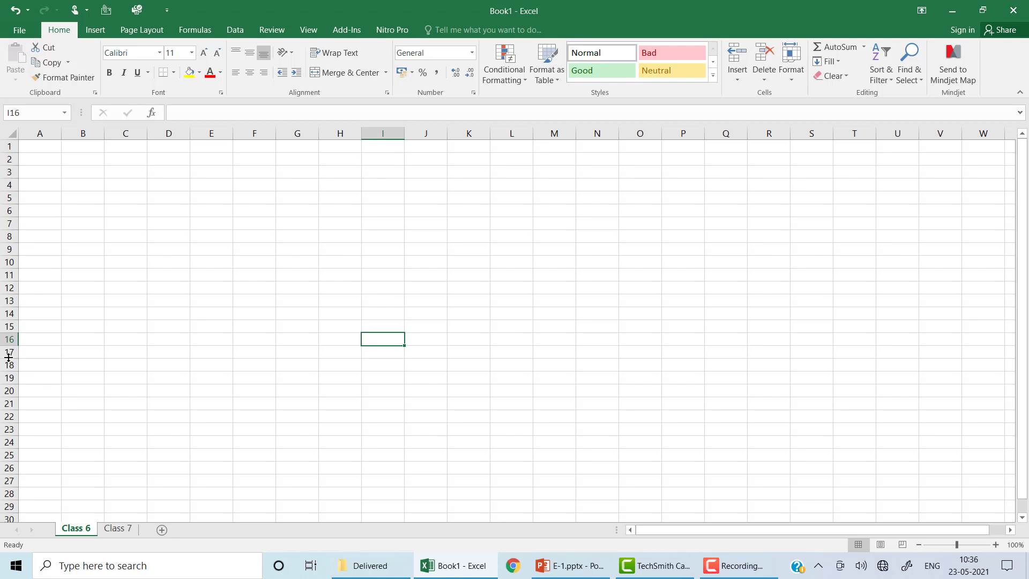
# Step: Enter the text Attendance in cell A1 of the Class 6 sheet
pyautogui.click(67, 183)
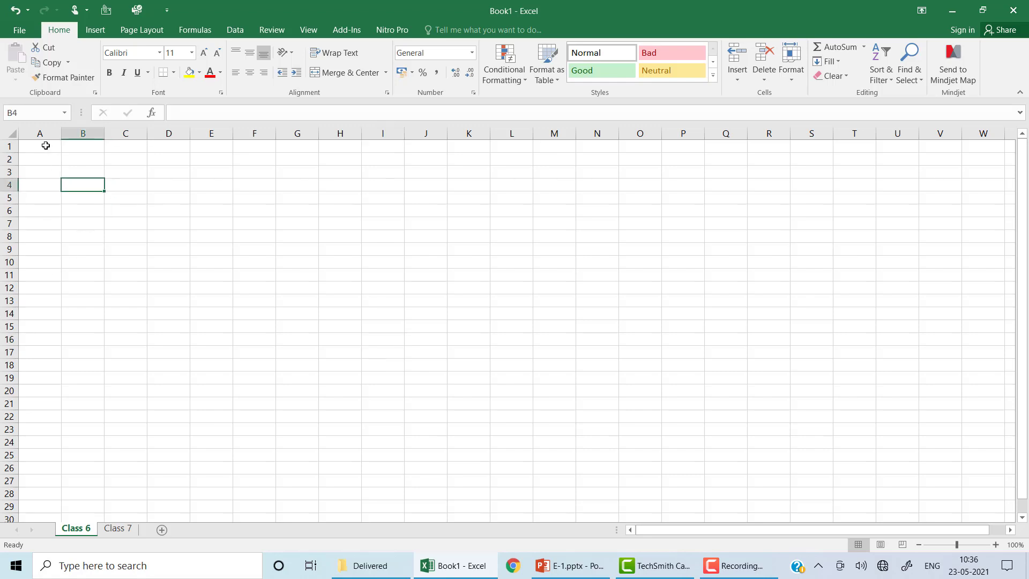
pyautogui.click(45, 145)
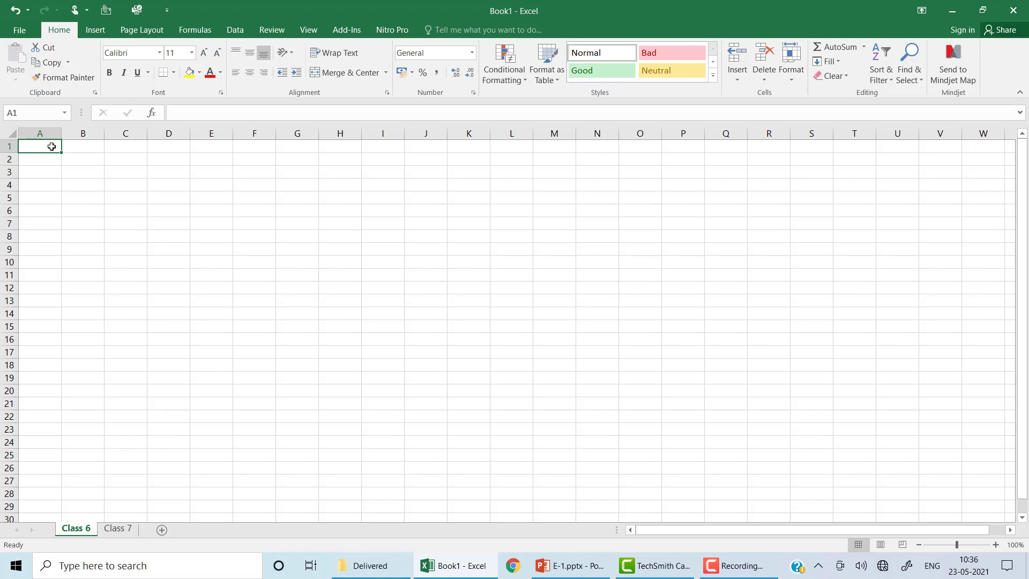
pyautogui.write('Atte')
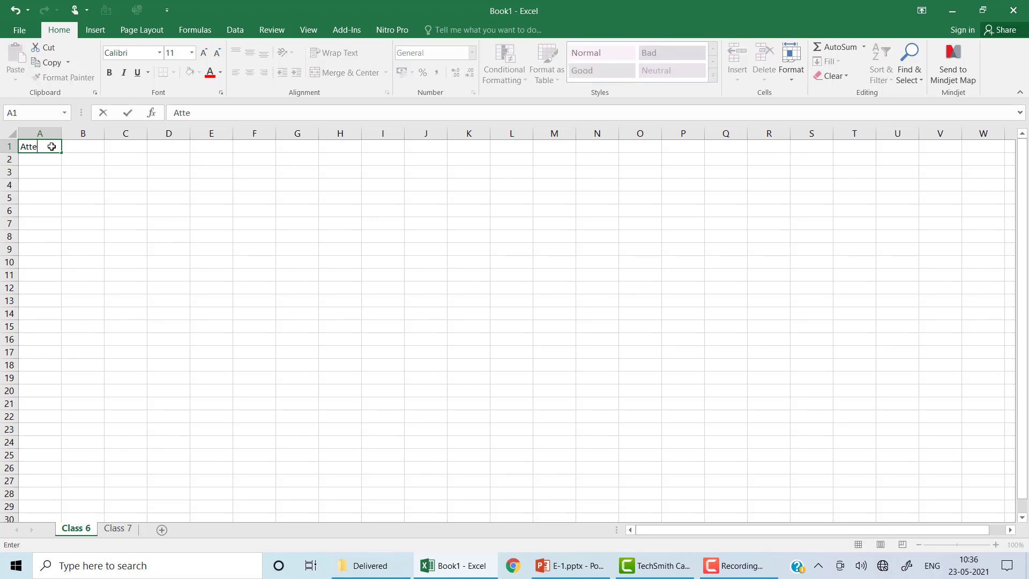
pyautogui.write('ndance')
pyautogui.click(82, 179)
# Step: Replace the contents of cell A1 with the text Attendance of class 6
pyautogui.click(52, 149)
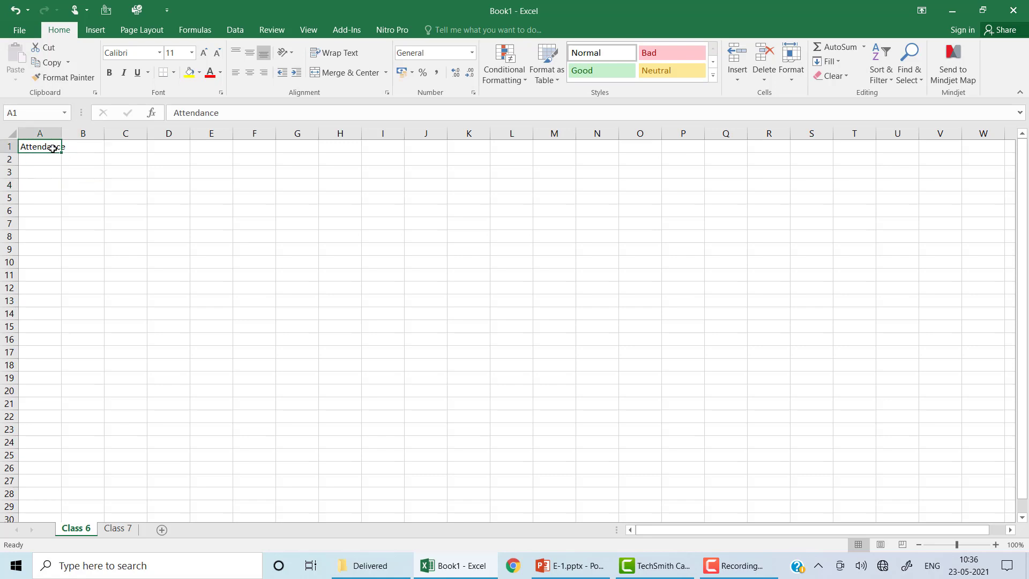
pyautogui.write('Atten')
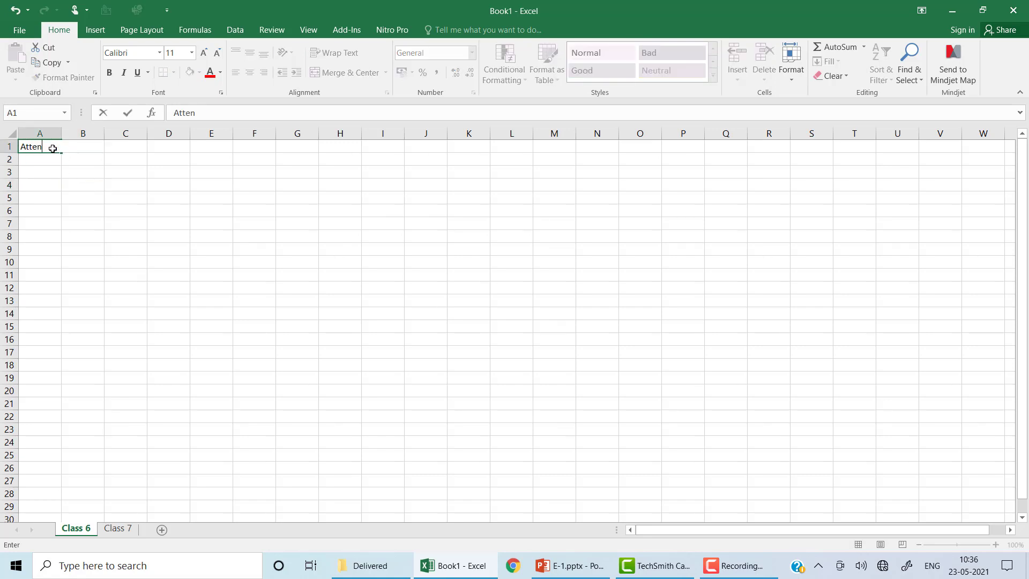
pyautogui.write('dance of class')
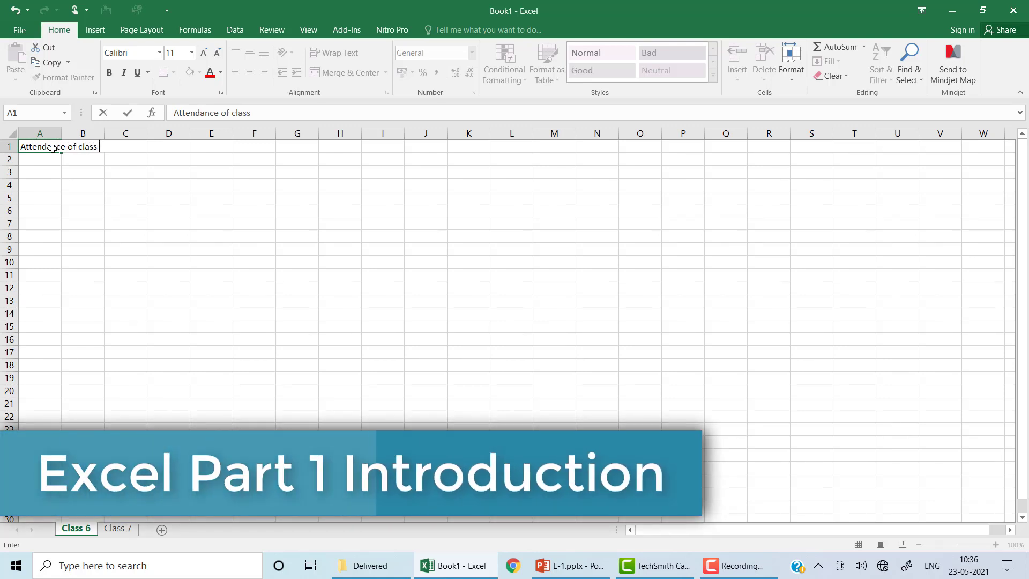
pyautogui.write(' 6')
pyautogui.press('Return')
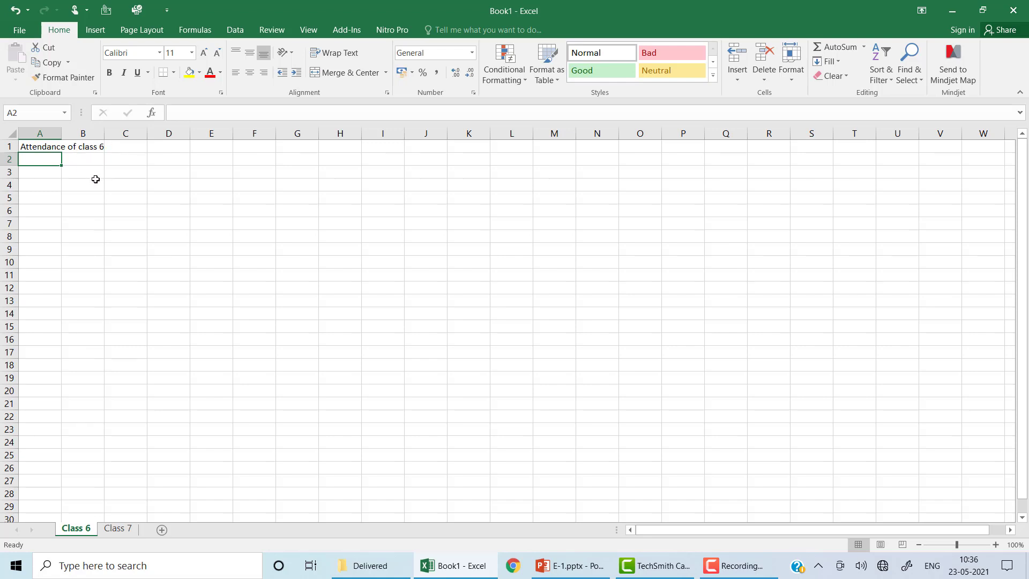
# Step: Enter the text something in cell B1 and select cell A1 to check its full contents
pyautogui.click(83, 146)
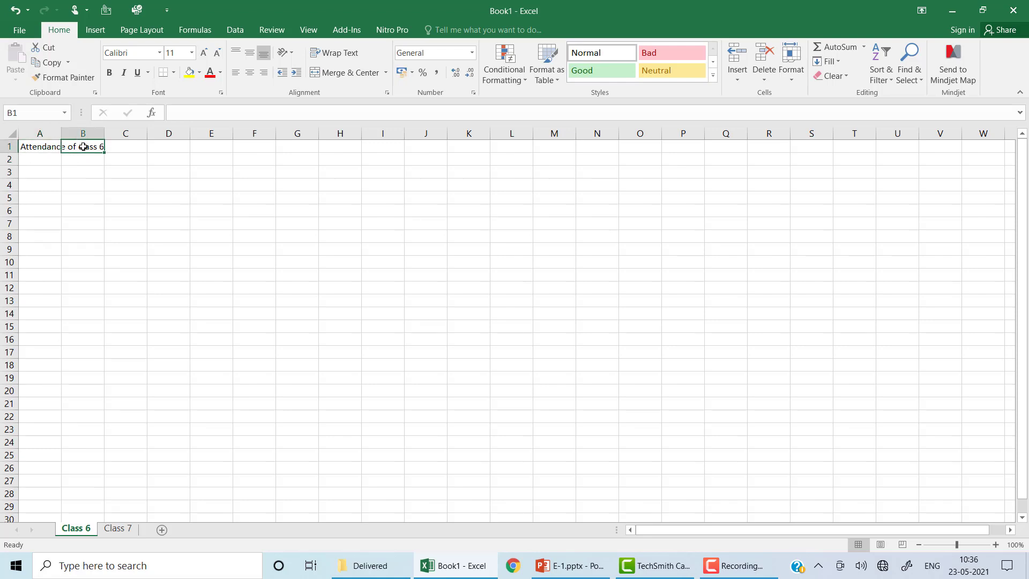
pyautogui.write('somet')
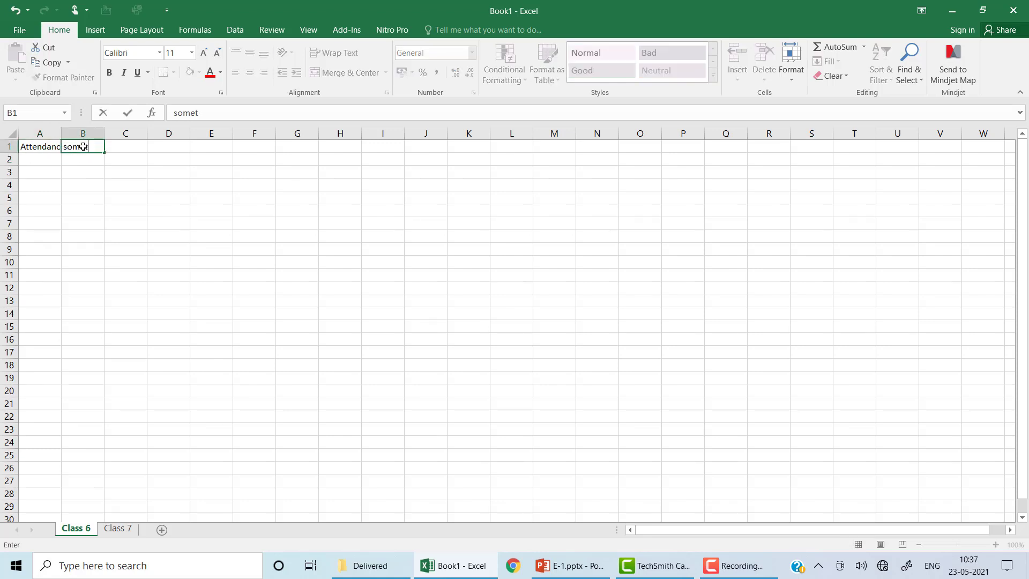
pyautogui.write('hing')
pyautogui.click(41, 148)
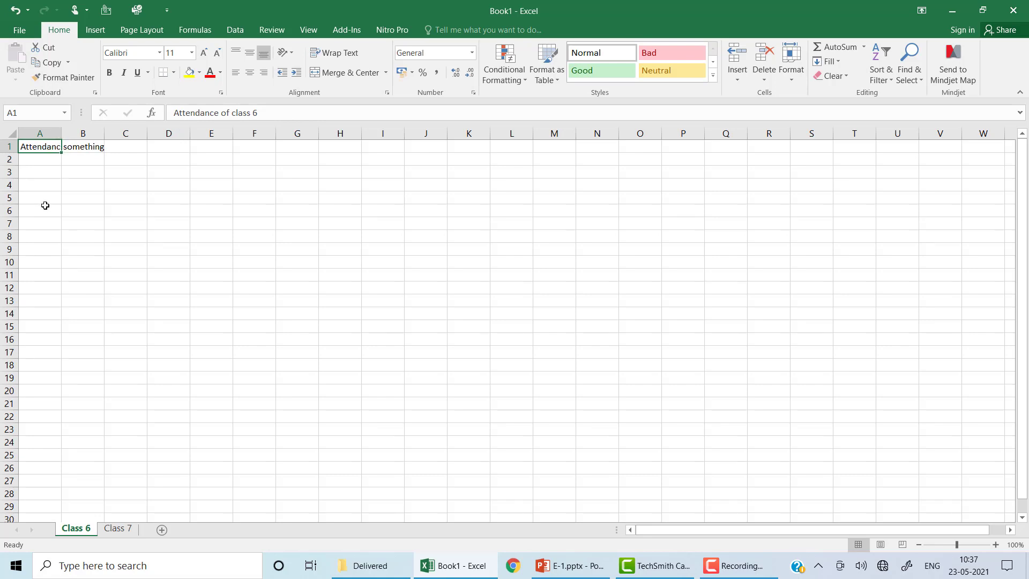
# Step: AutoFit the width of column A to the text in cell A1
pyautogui.click(73, 132)
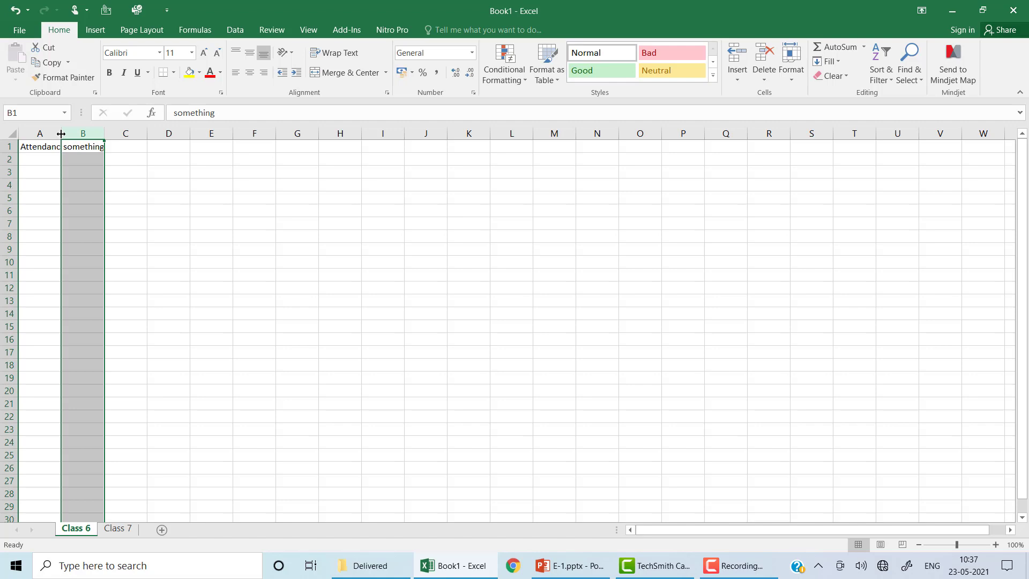
pyautogui.doubleClick(61, 133)
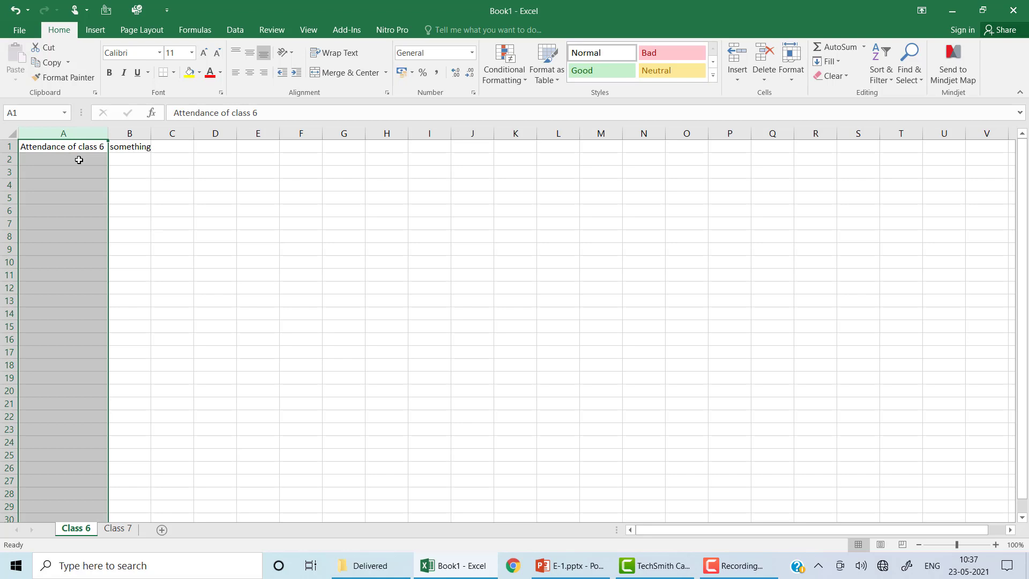
pyautogui.click(142, 186)
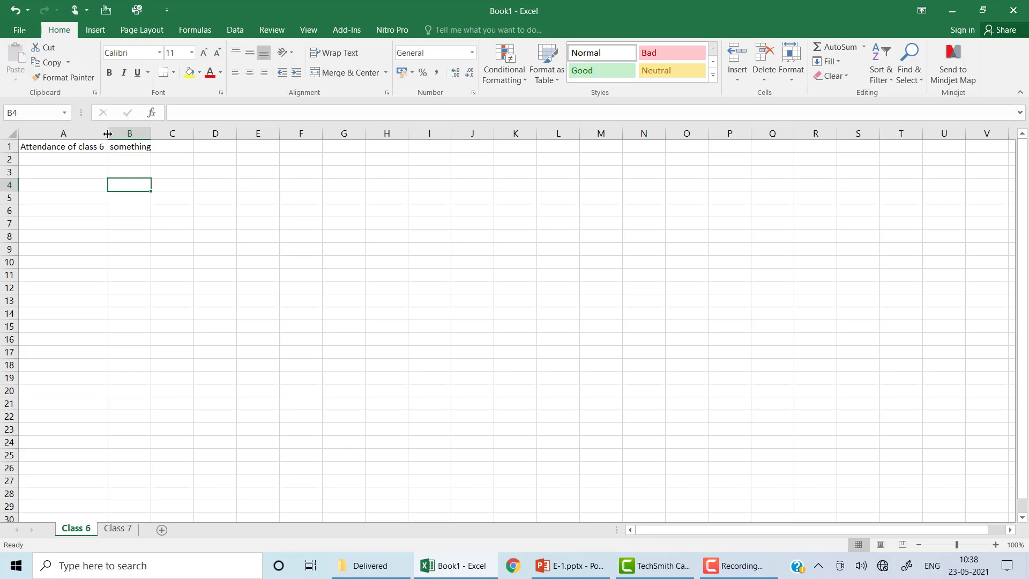
# Step: Widen column A slightly beyond its text and stretch column B to about four times its width
pyautogui.moveTo(108, 133); pyautogui.dragTo(108, 133)
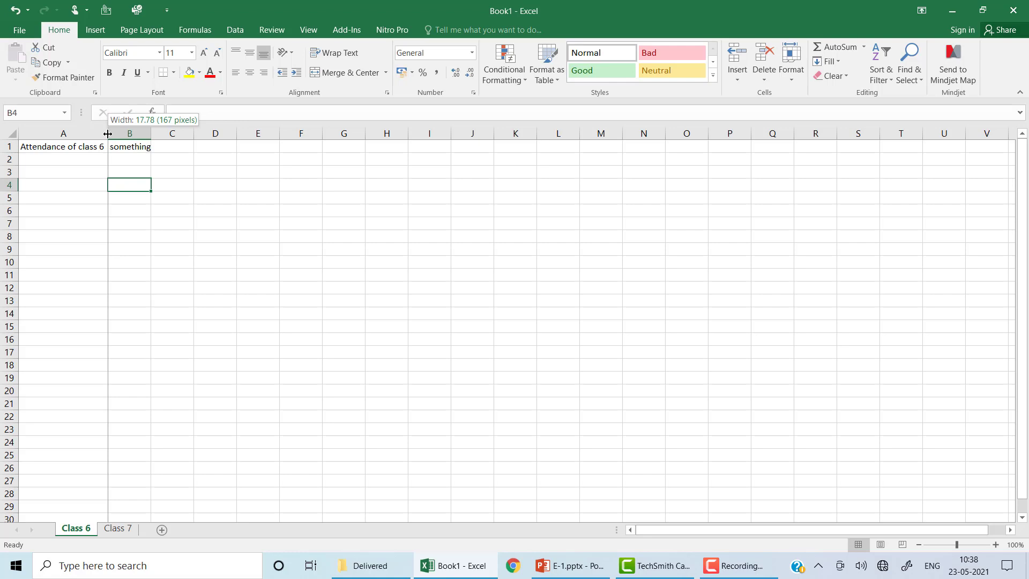
pyautogui.moveTo(108, 133); pyautogui.dragTo(129, 132)
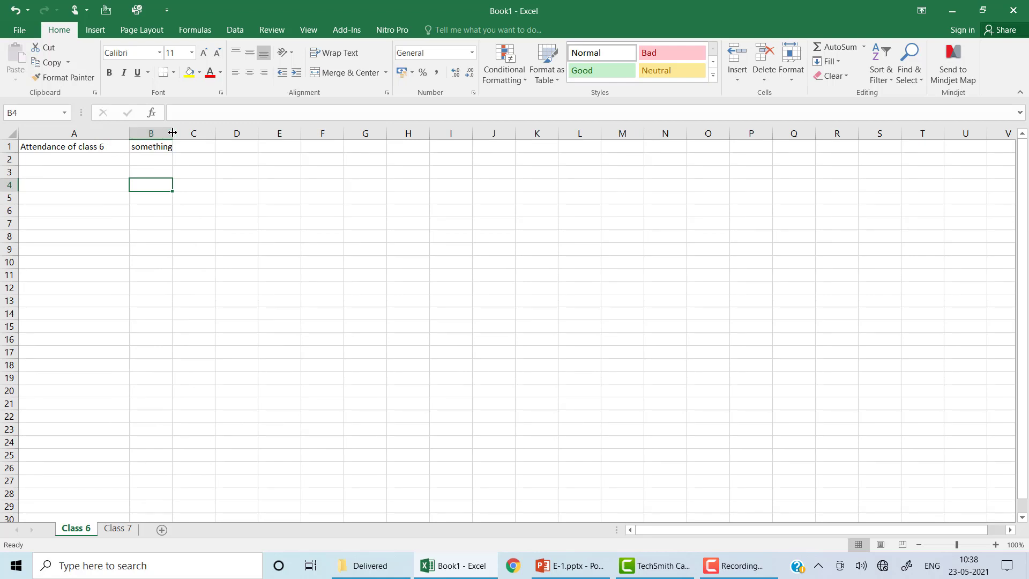
pyautogui.moveTo(172, 132); pyautogui.dragTo(172, 132)
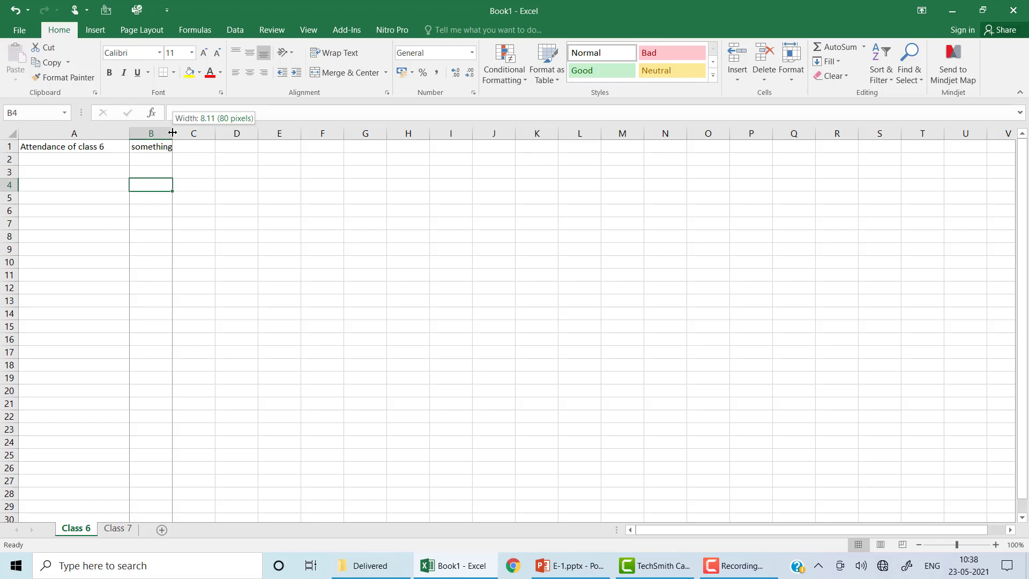
pyautogui.moveTo(173, 133); pyautogui.dragTo(299, 135)
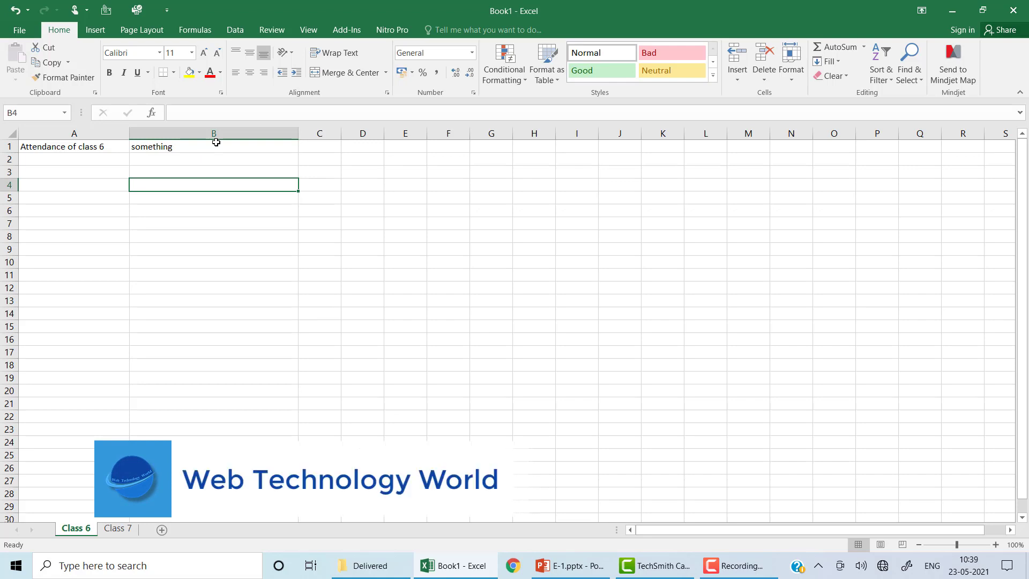
# Step: Increase the height of row 1 to about five times the default row height
pyautogui.click(326, 189)
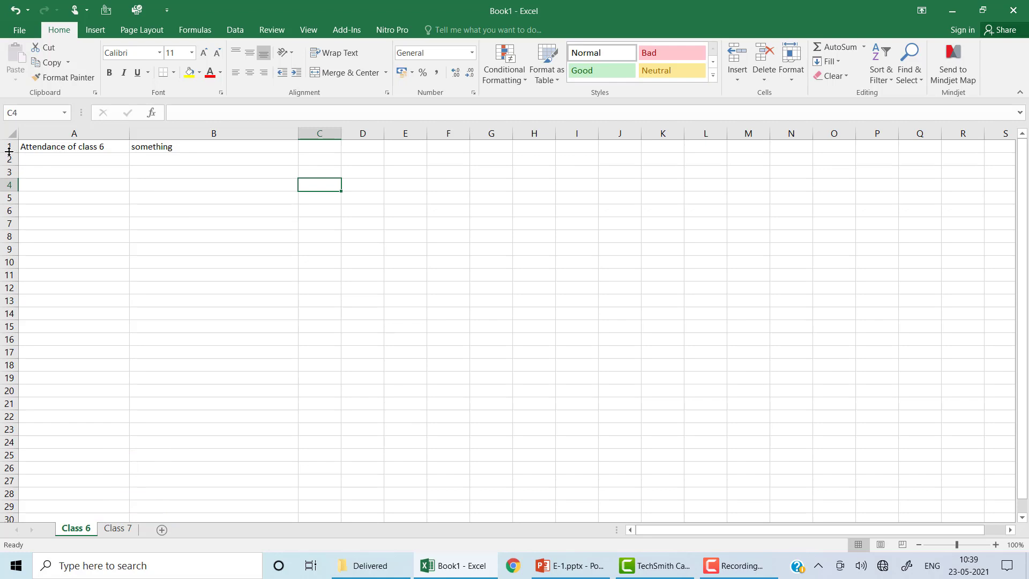
pyautogui.moveTo(9, 152); pyautogui.dragTo(8, 210)
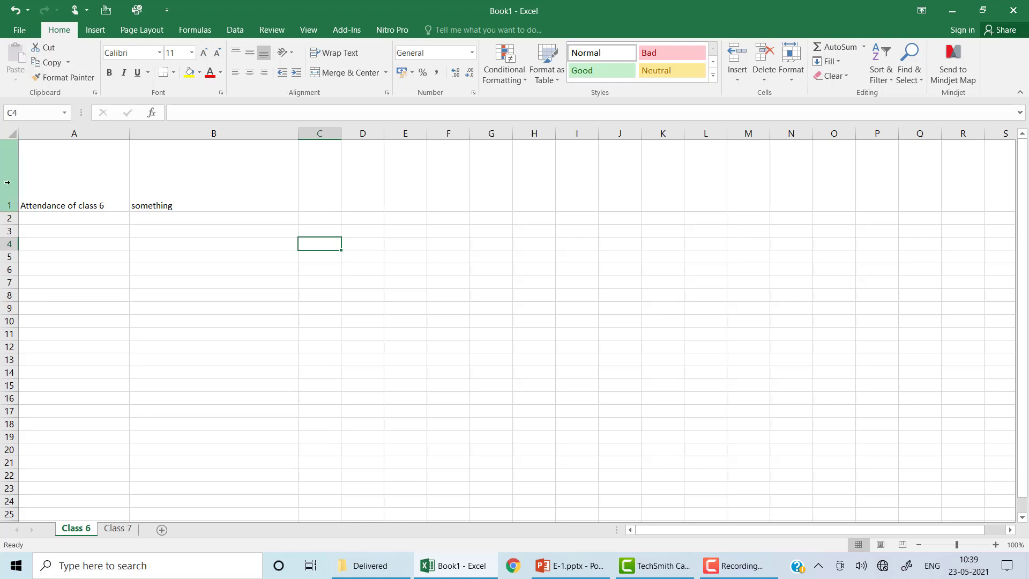
# Step: Select the entire Class 6 worksheet and give all columns one uniform width, about three times the default
pyautogui.click(10, 133)
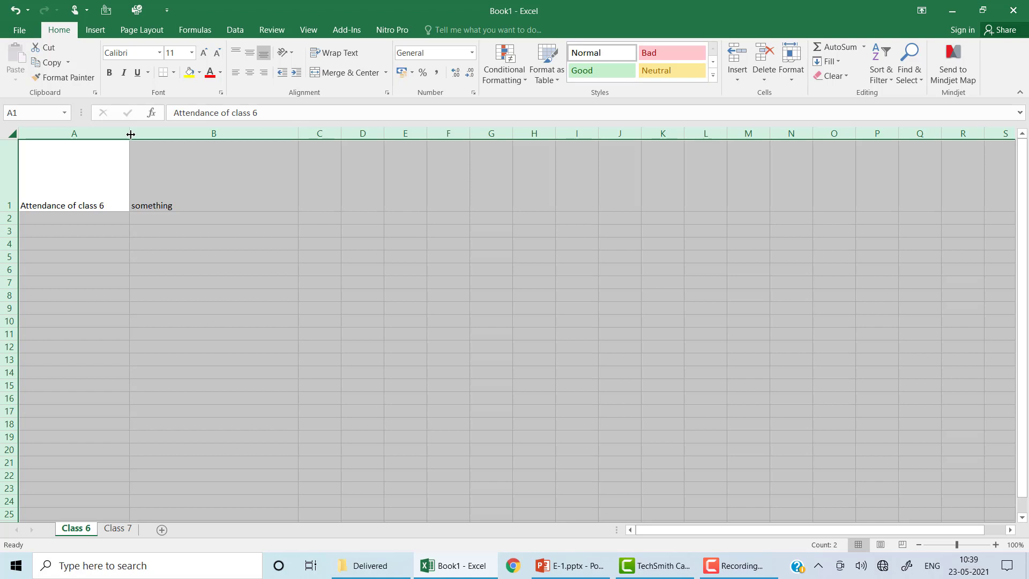
pyautogui.moveTo(131, 134); pyautogui.dragTo(130, 134)
pyautogui.moveTo(141, 135); pyautogui.dragTo(152, 135)
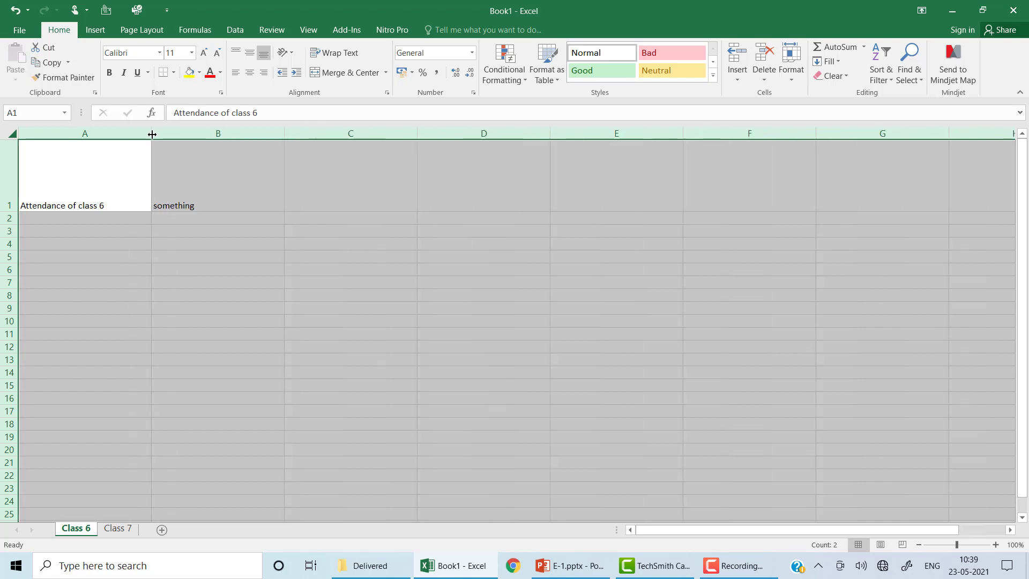
pyautogui.click(213, 190)
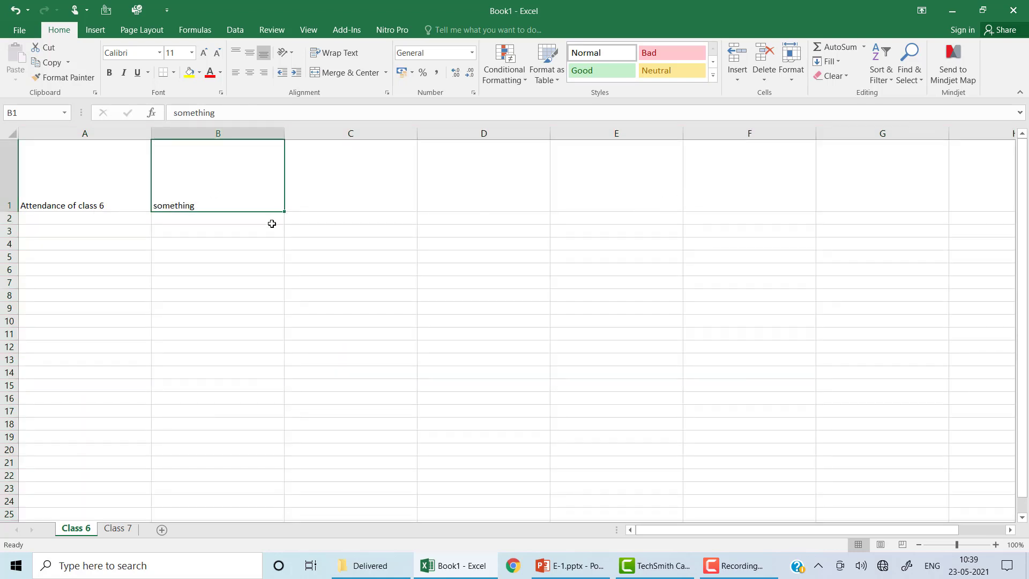
# Step: Select the entire worksheet and set all rows to one uniform height, about two and a half times the default
pyautogui.click(11, 133)
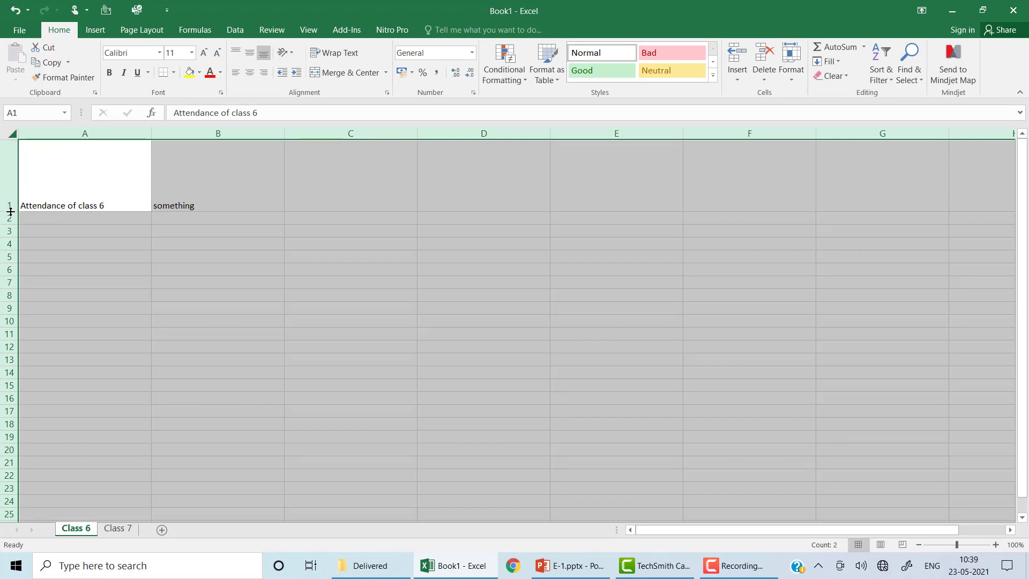
pyautogui.moveTo(10, 211); pyautogui.dragTo(14, 172)
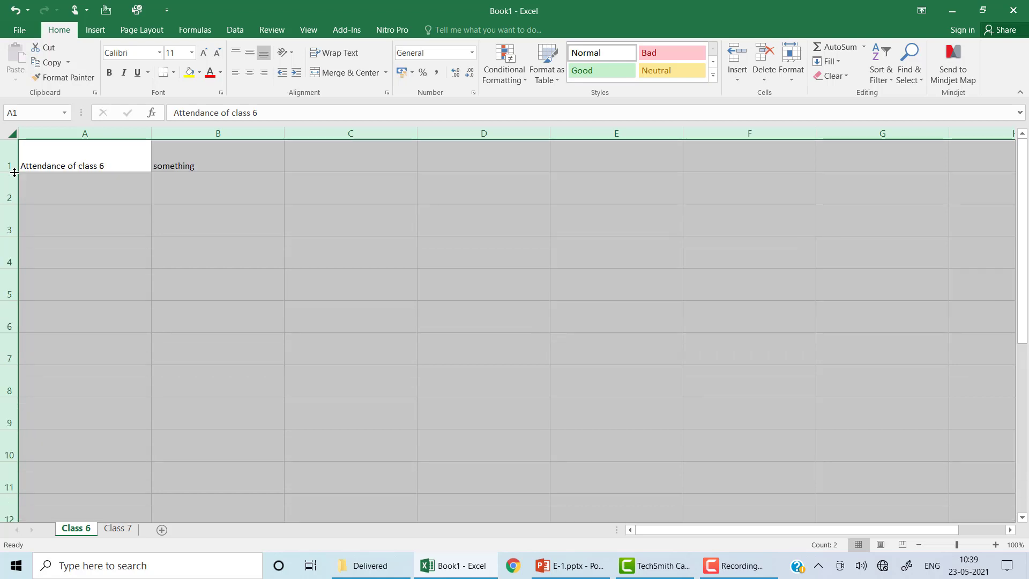
pyautogui.click(219, 238)
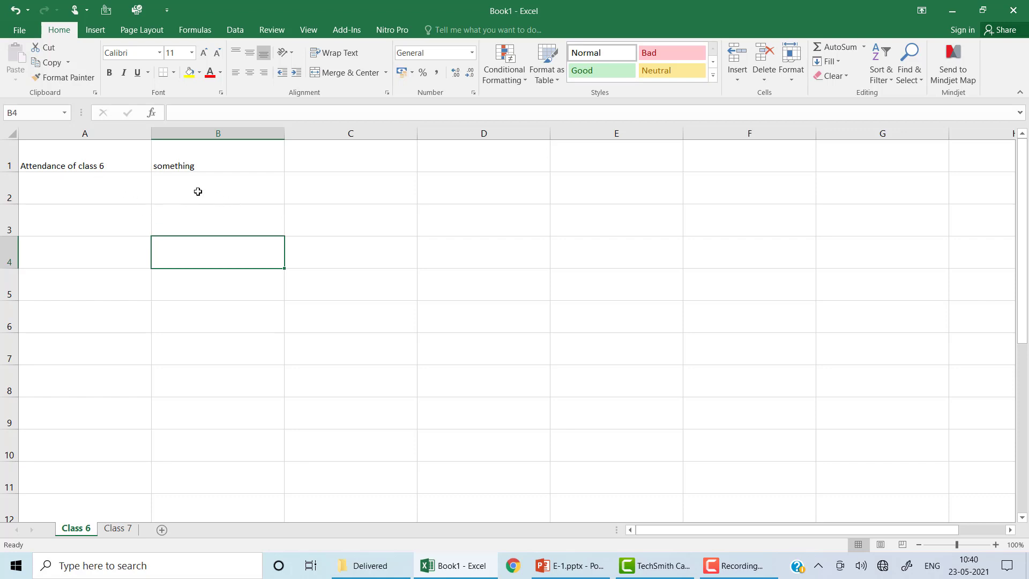
pyautogui.click(112, 167)
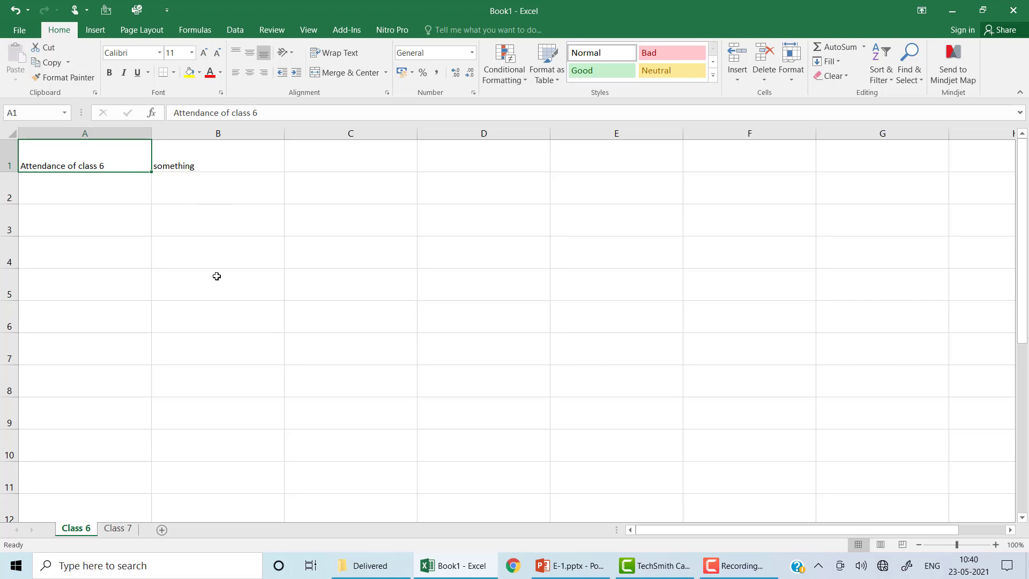
# Step: Save the workbook as Book1.xlsx, type Excel Workbook, in the Excel Series folder on this PC
pyautogui.click(18, 32)
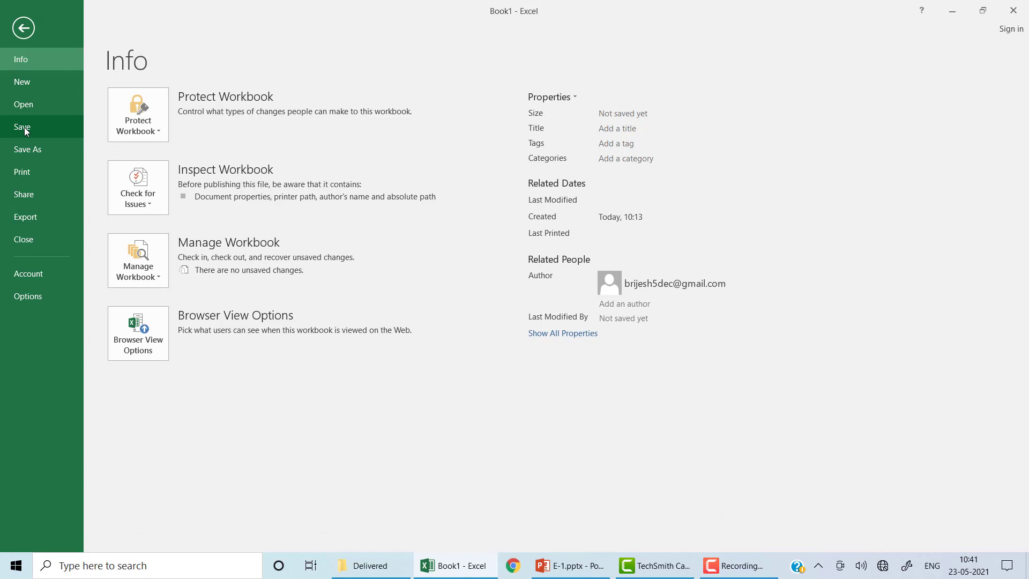
pyautogui.click(24, 28)
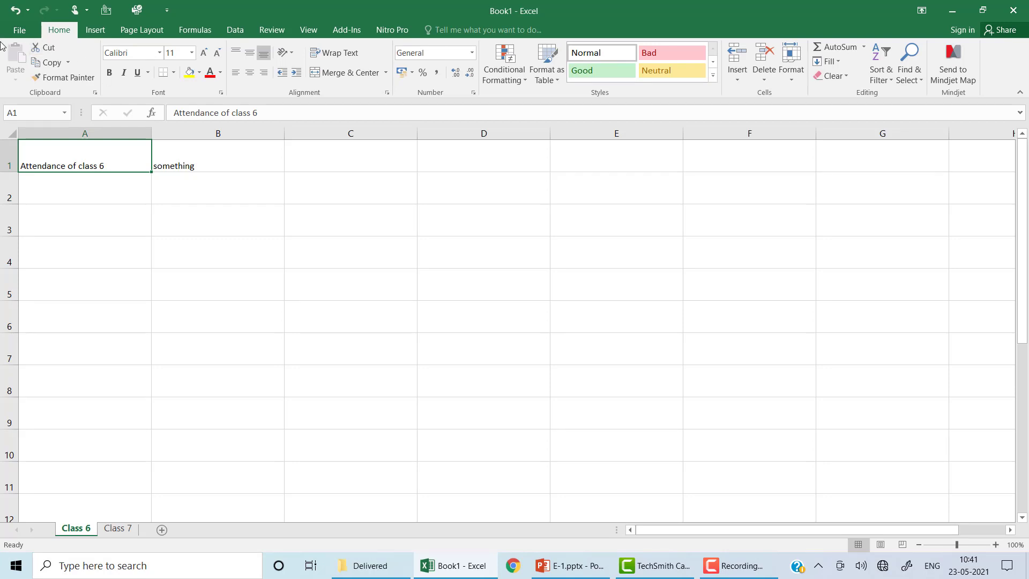
pyautogui.click(16, 28)
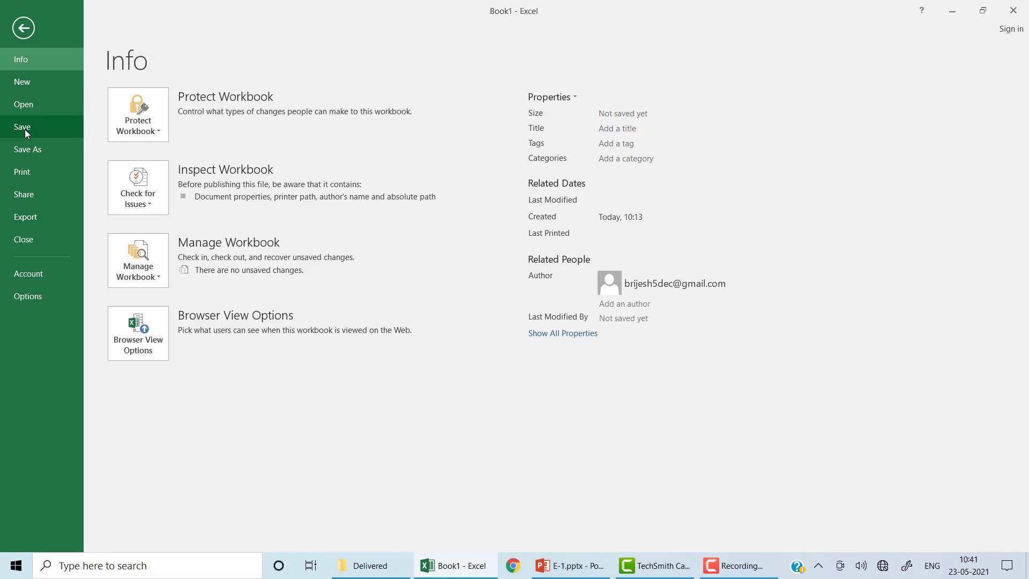
pyautogui.click(25, 130)
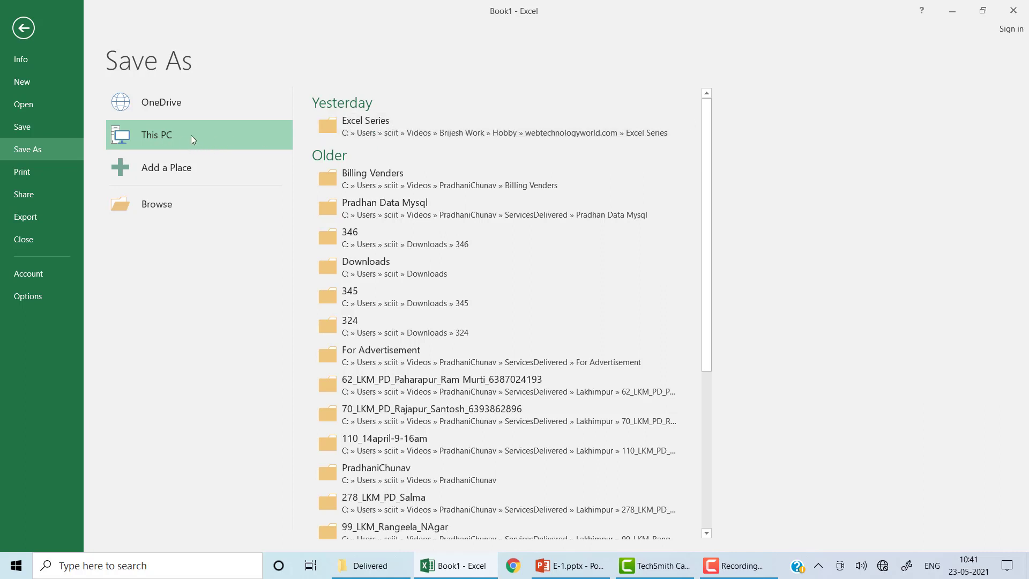
pyautogui.click(408, 131)
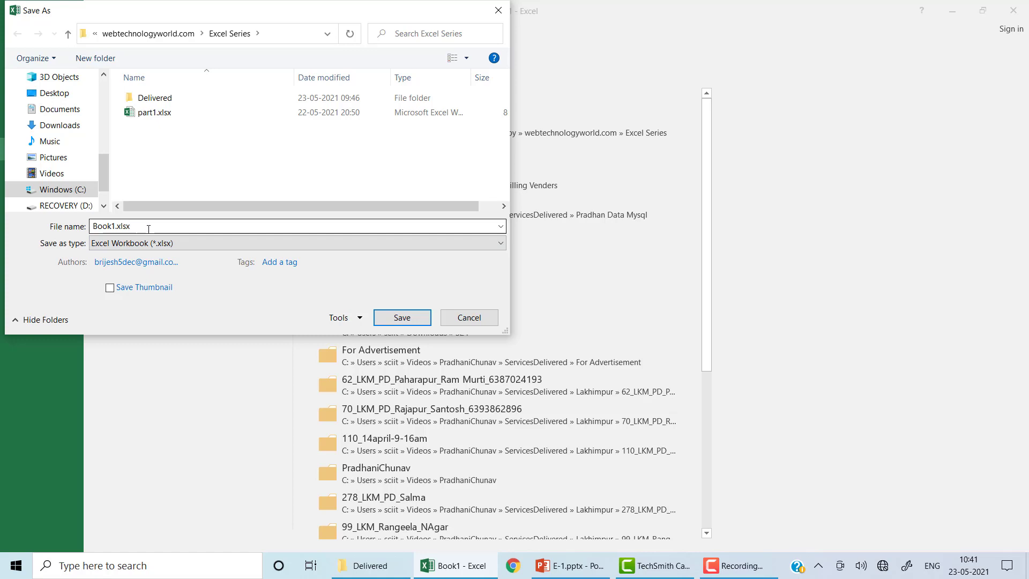
pyautogui.click(398, 319)
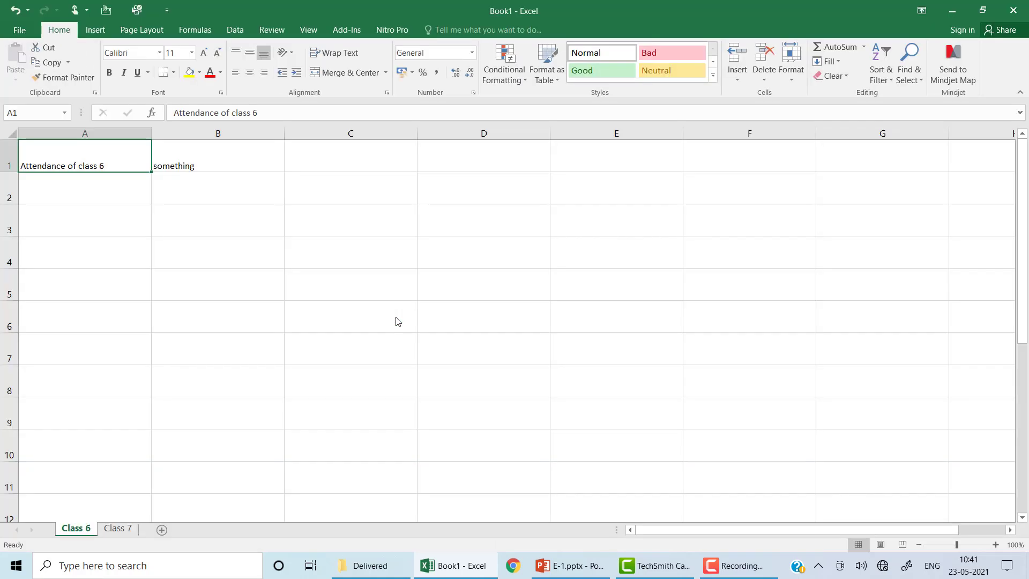
# Step: Switch to File Explorer and locate the saved Book1.xlsx in the Excel Series folder
pyautogui.click(377, 566)
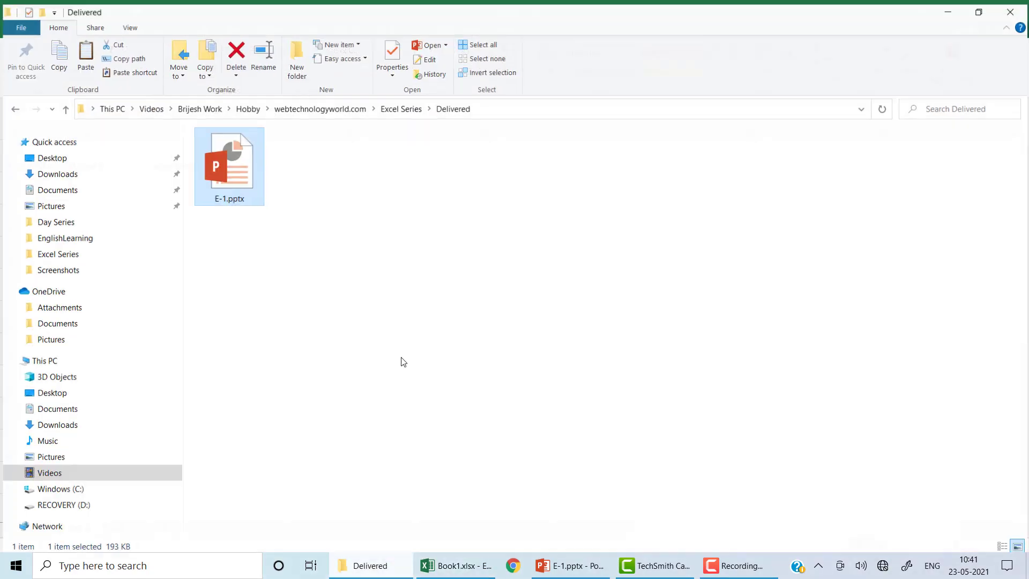
pyautogui.click(398, 106)
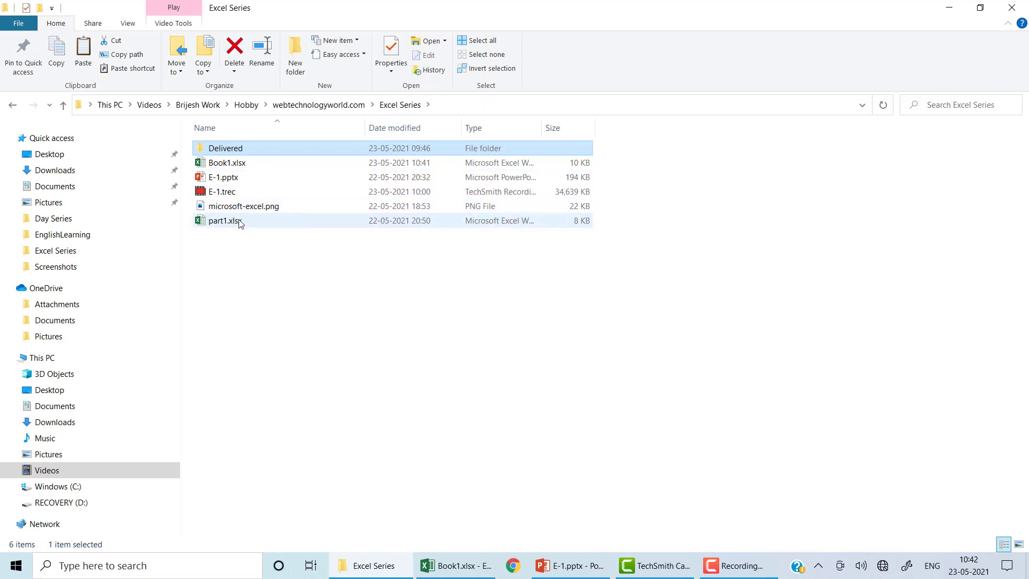
pyautogui.click(234, 164)
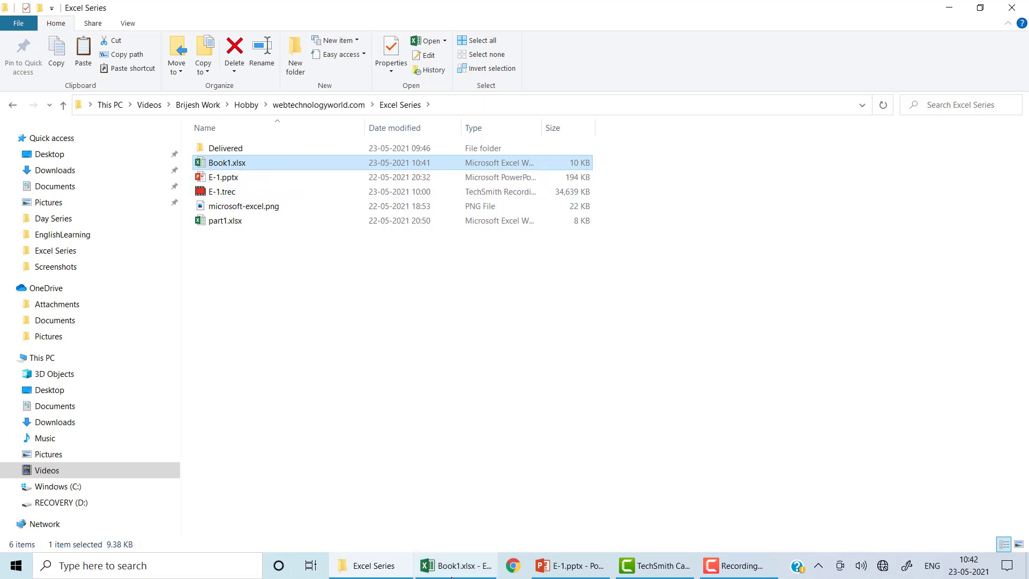
# Step: Switch back to Excel, close the workbook, and reopen Book1.xlsx from the Excel Series folder
pyautogui.click(455, 565)
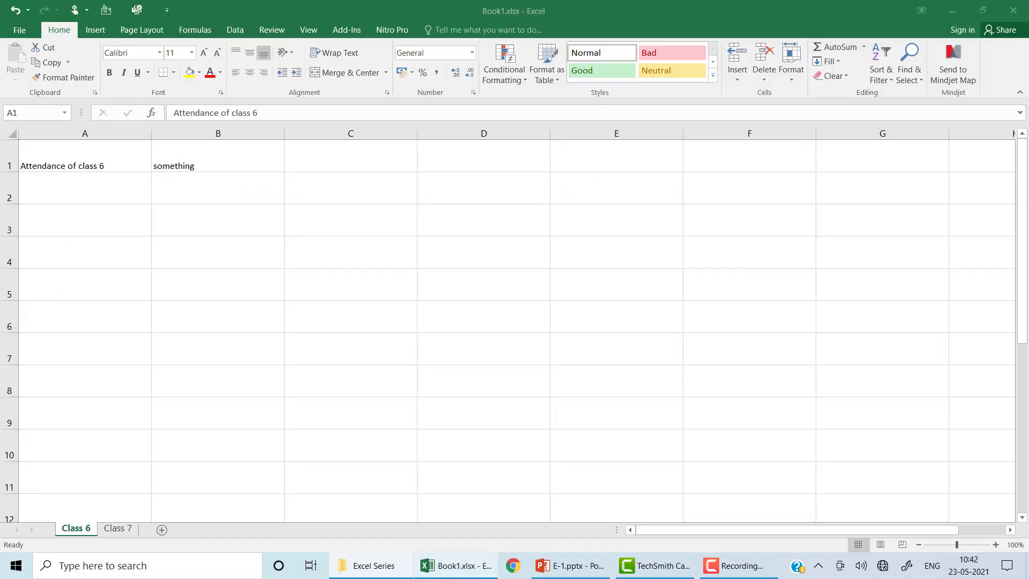
pyautogui.click(1016, 10)
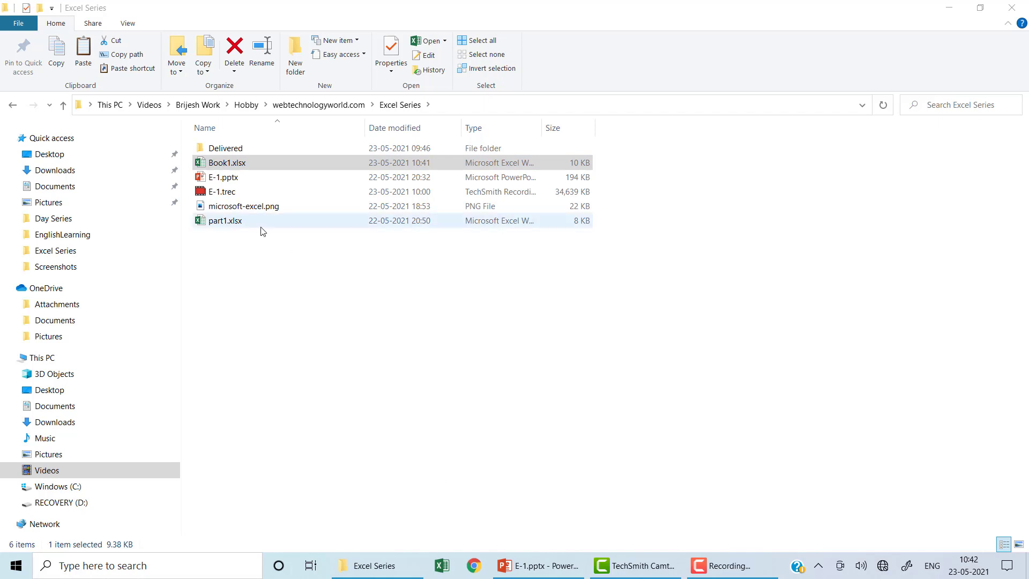
pyautogui.click(245, 164)
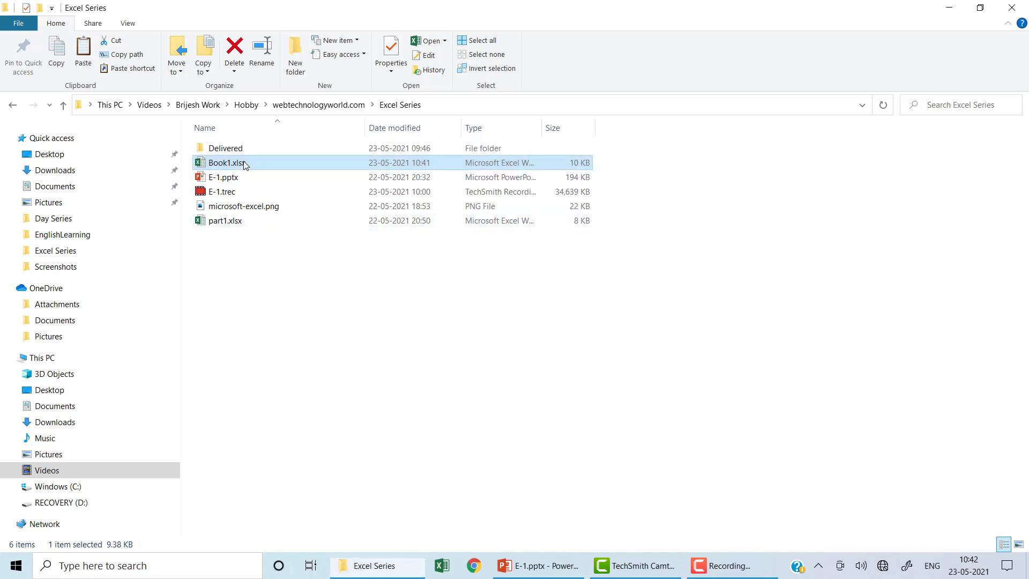
pyautogui.doubleClick(244, 164)
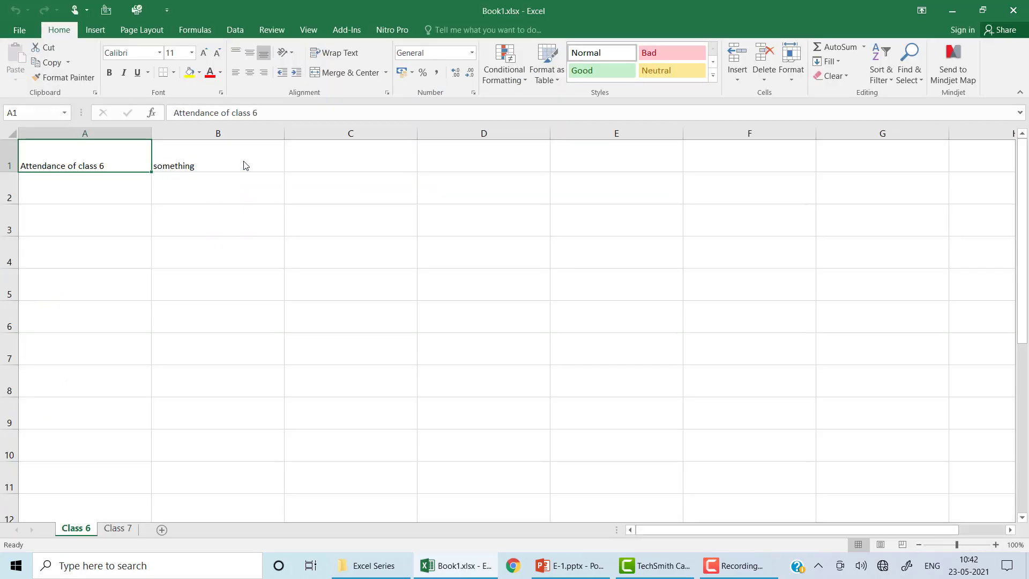
pyautogui.click(224, 187)
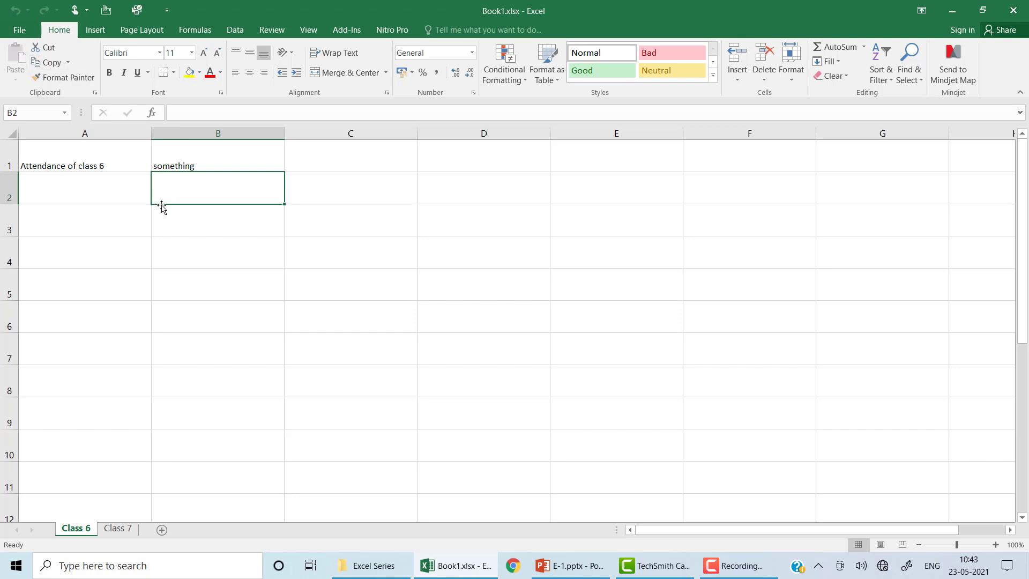
pyautogui.click(196, 241)
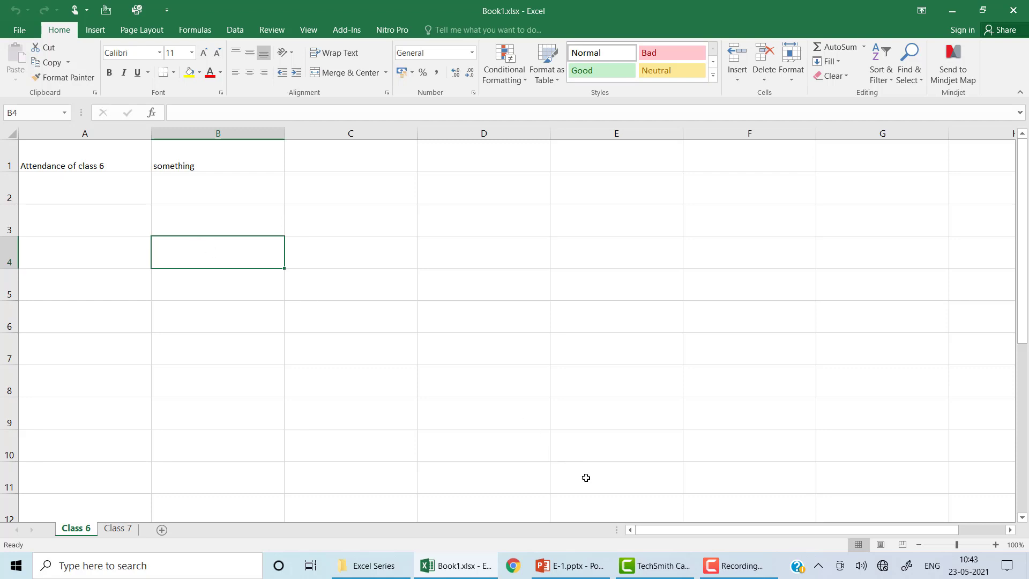
pyautogui.click(581, 403)
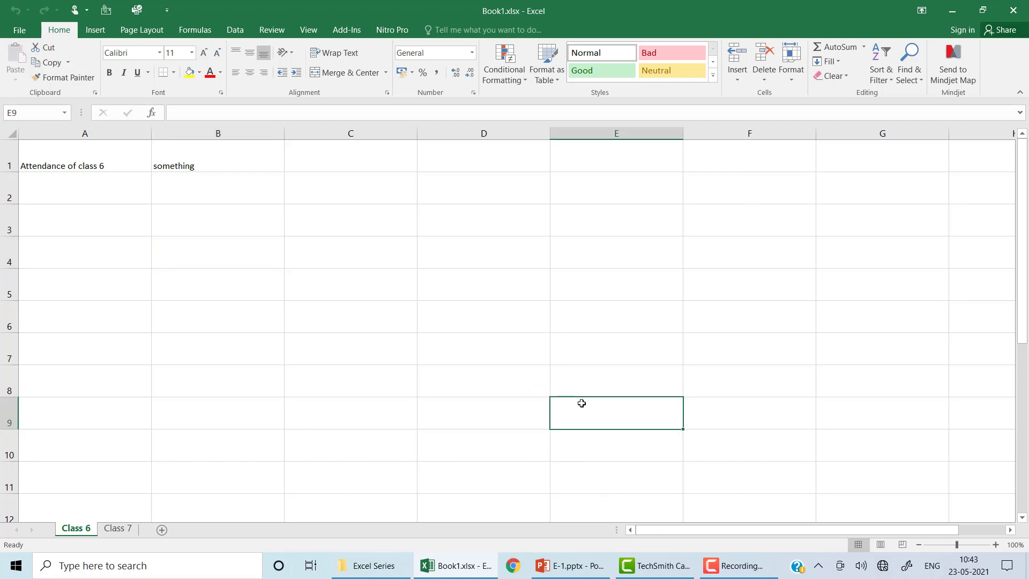